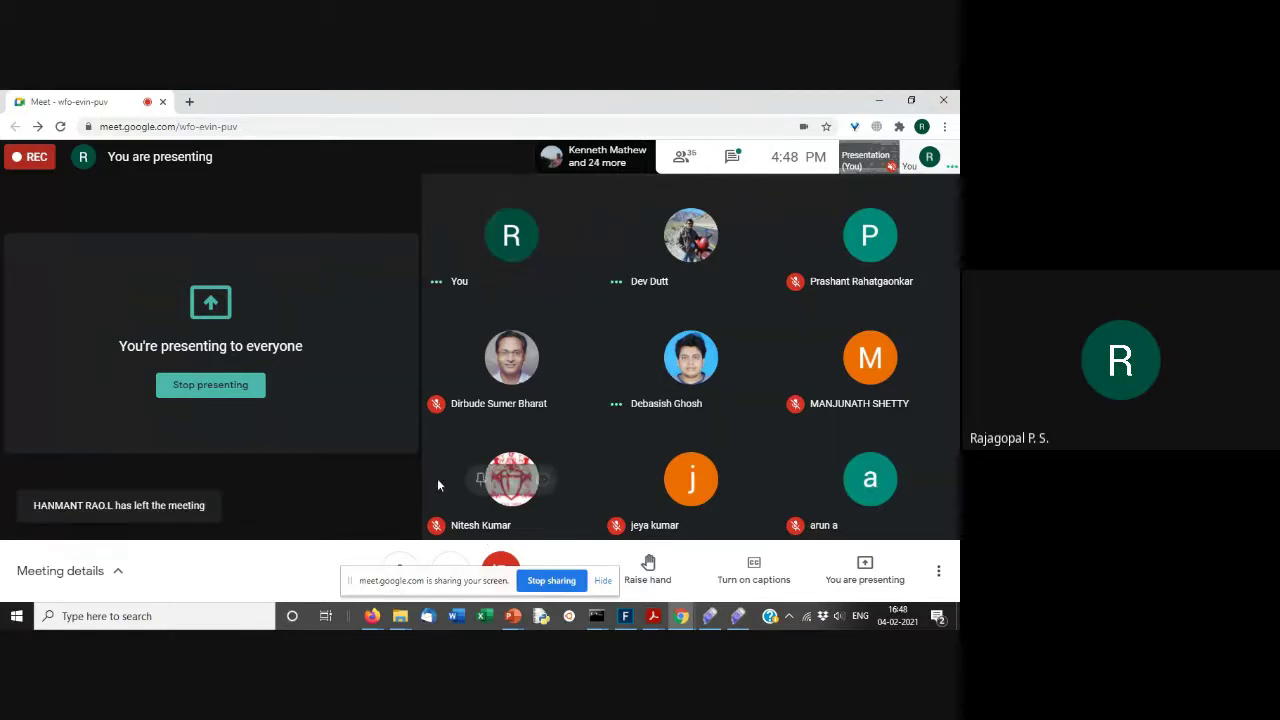
- Check the recent messages in the meeting chat and close the chat
click(733, 157)
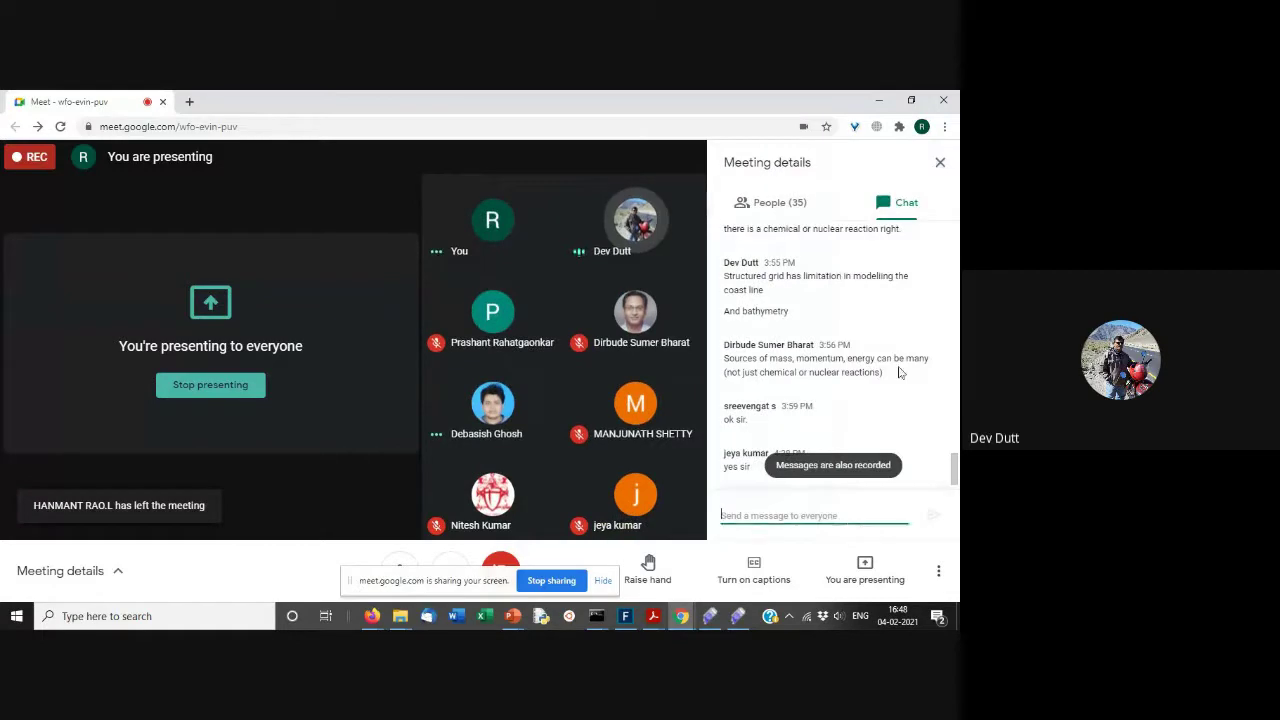
click(940, 162)
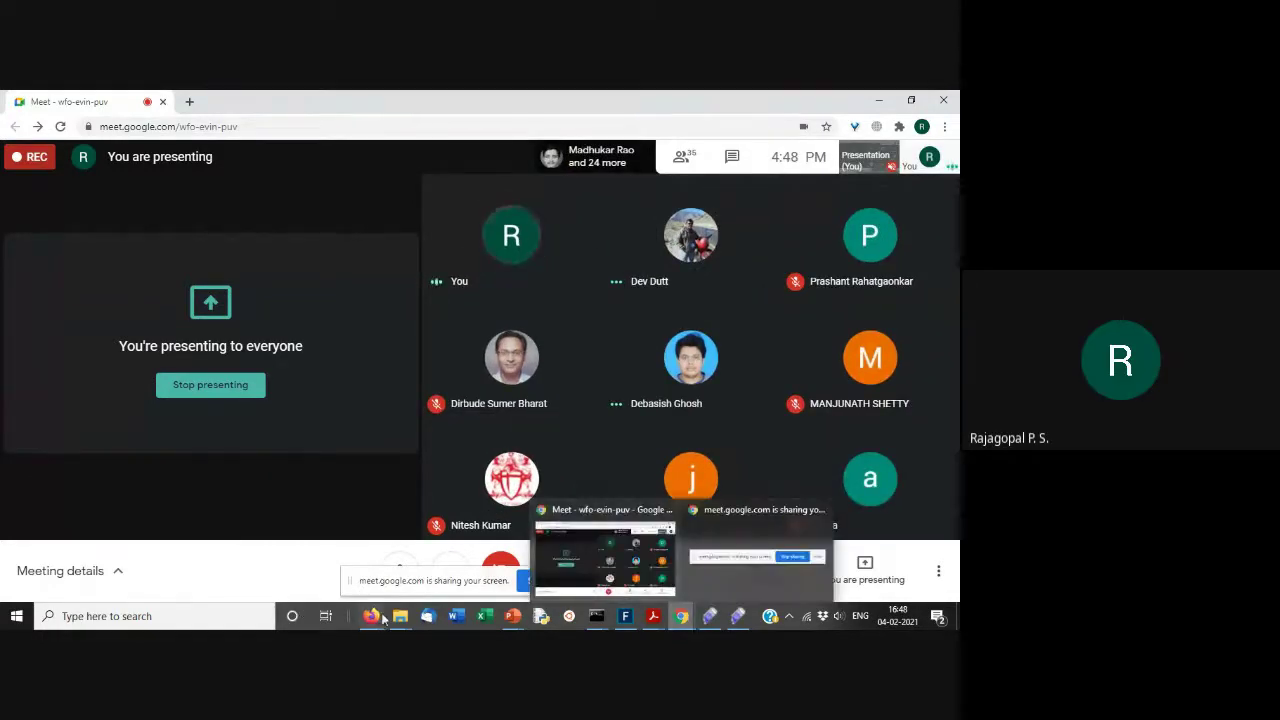
- Switch to File Explorer at the shallow water hands-on session files folder and go over all five files
mouse_move(403, 618)
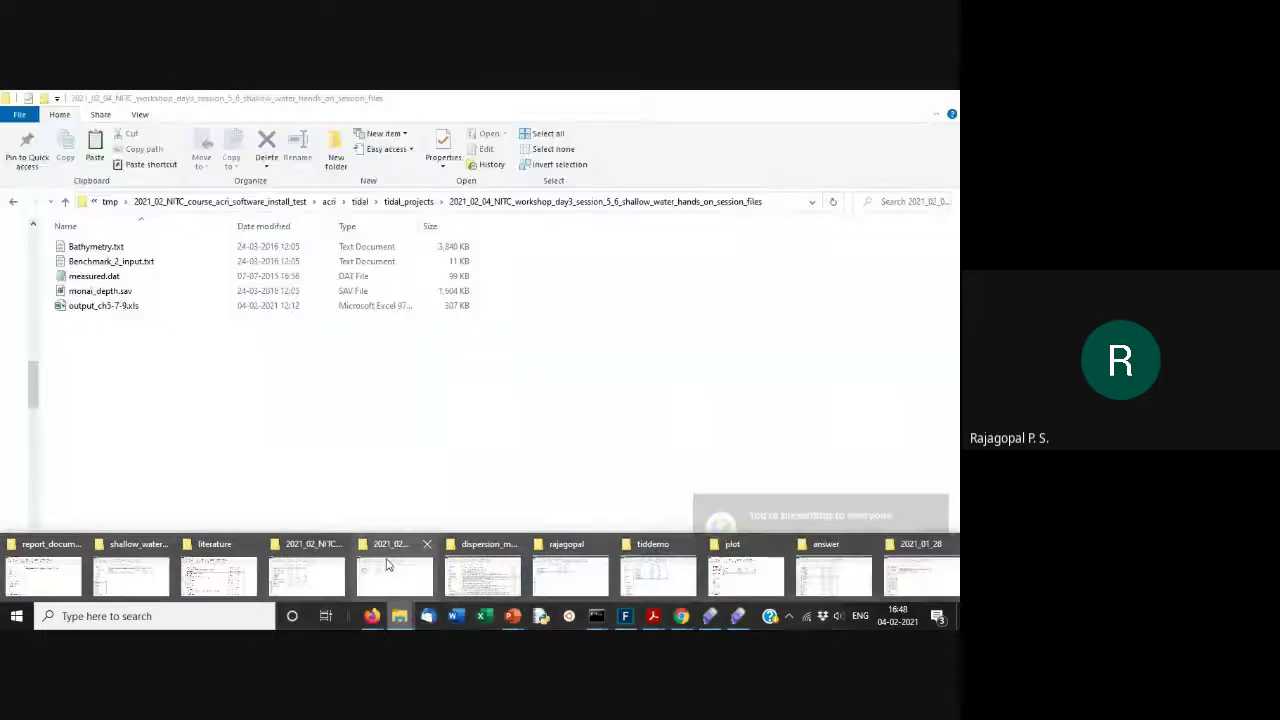
click(388, 565)
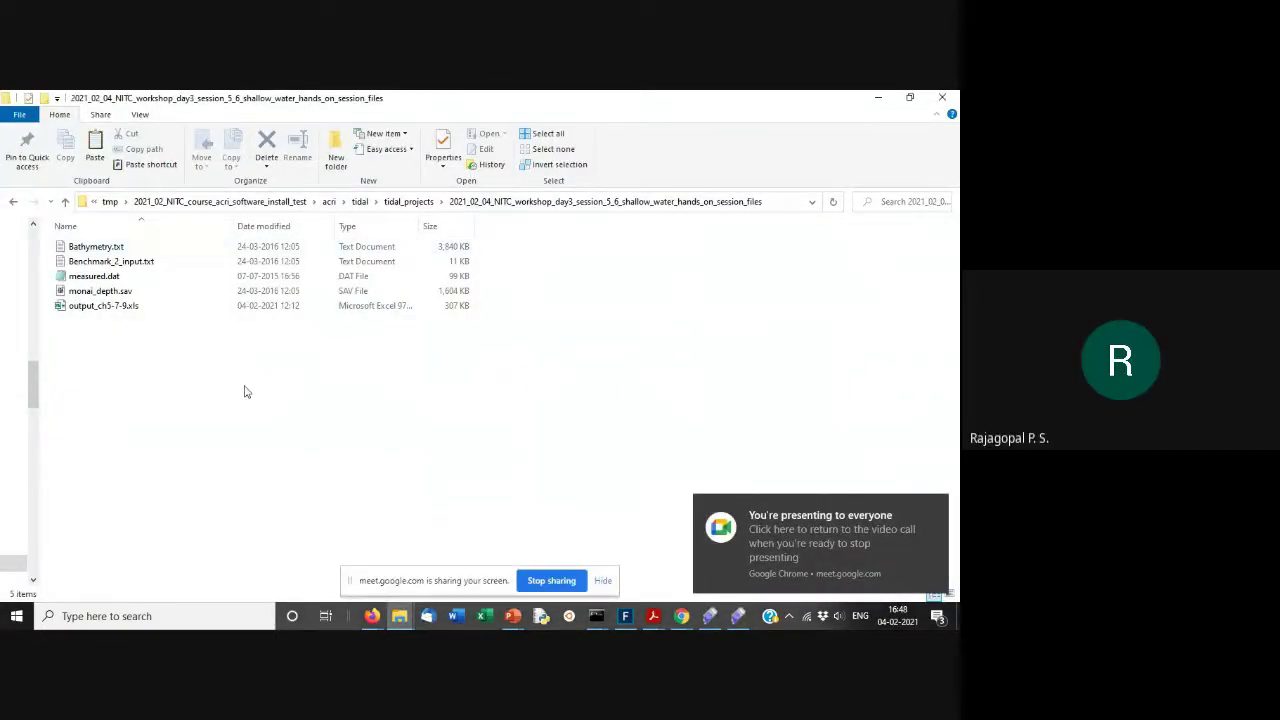
drag(244, 392, 140, 272)
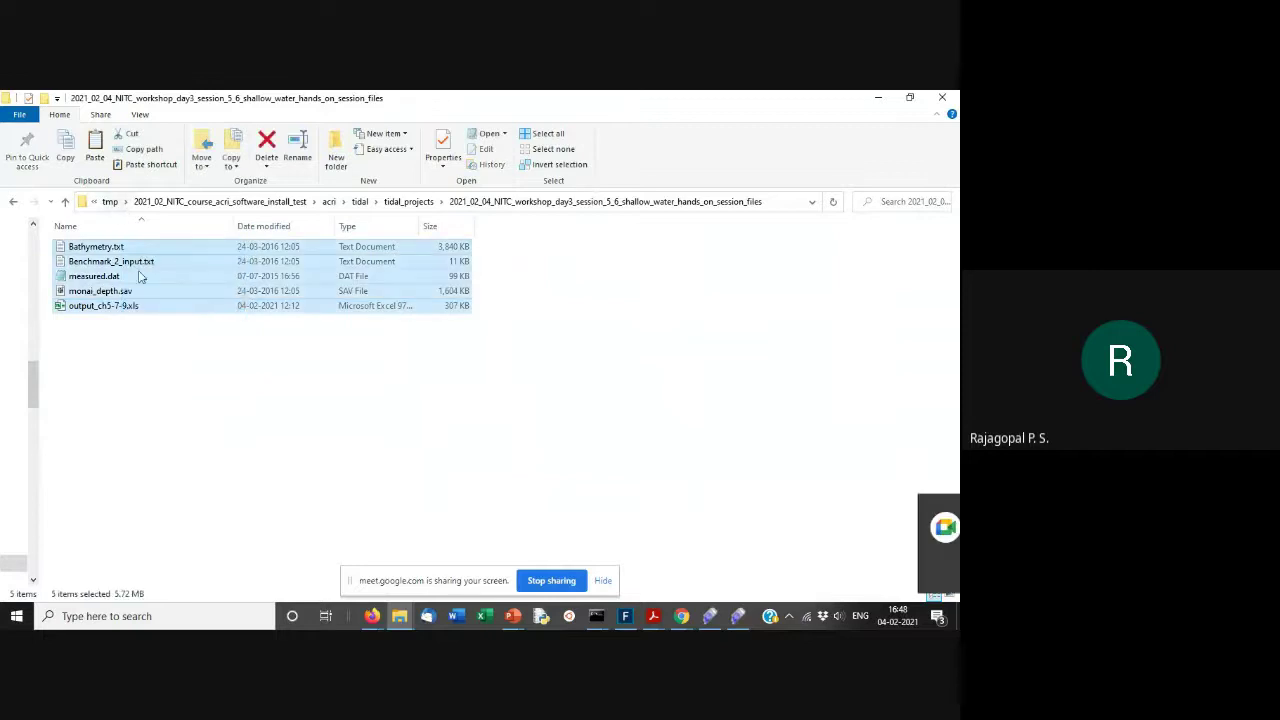
click(125, 368)
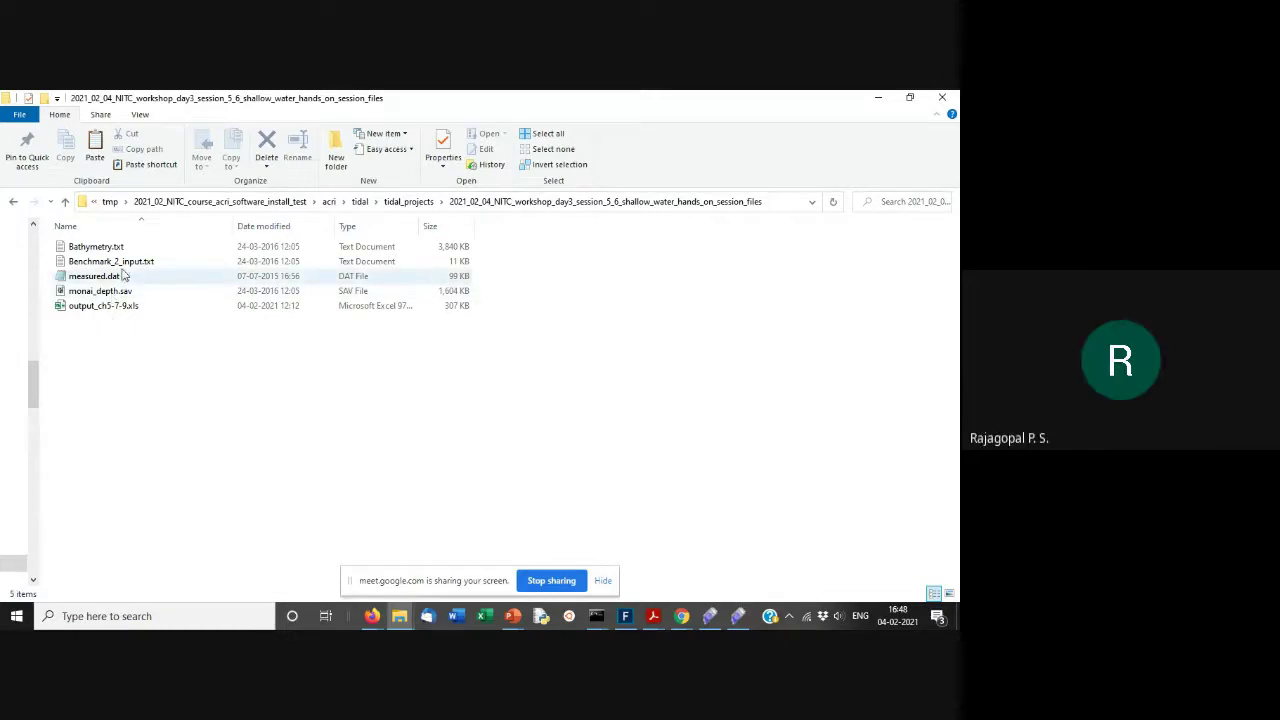
- Open Bathymetry.txt, examine its rows of X, Y and depth values, and close the file
click(117, 252)
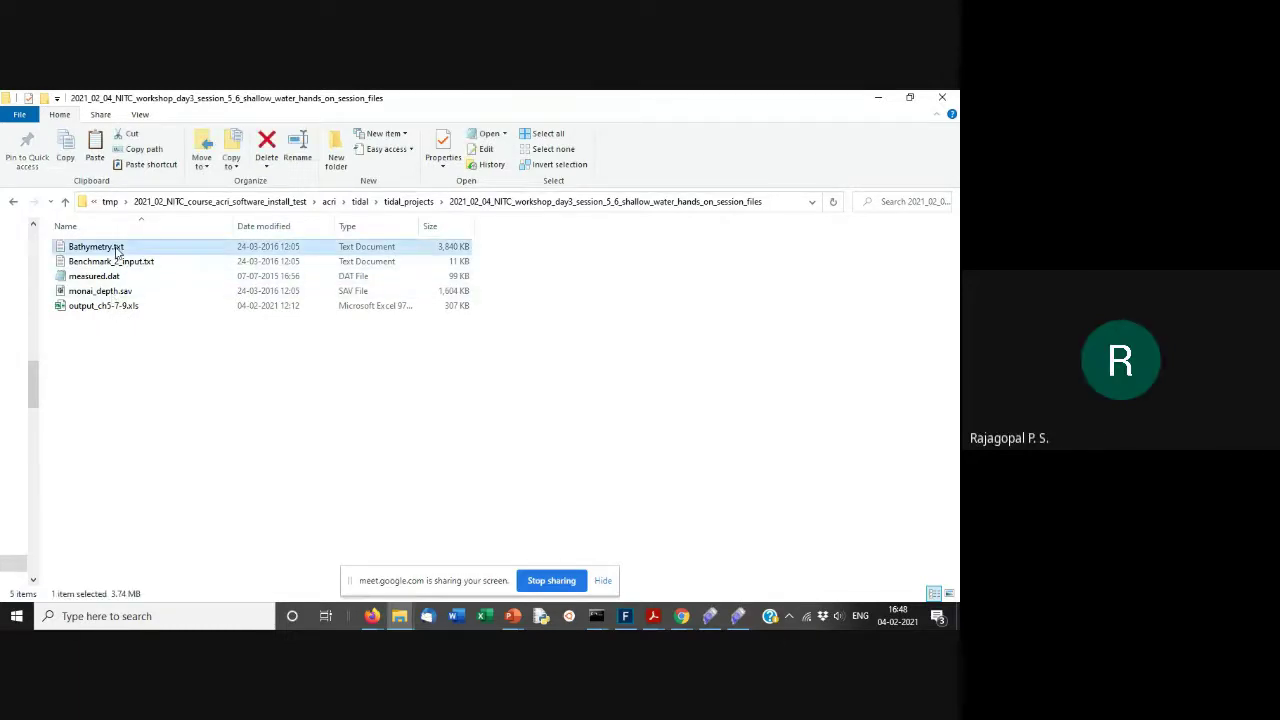
double_click(118, 250)
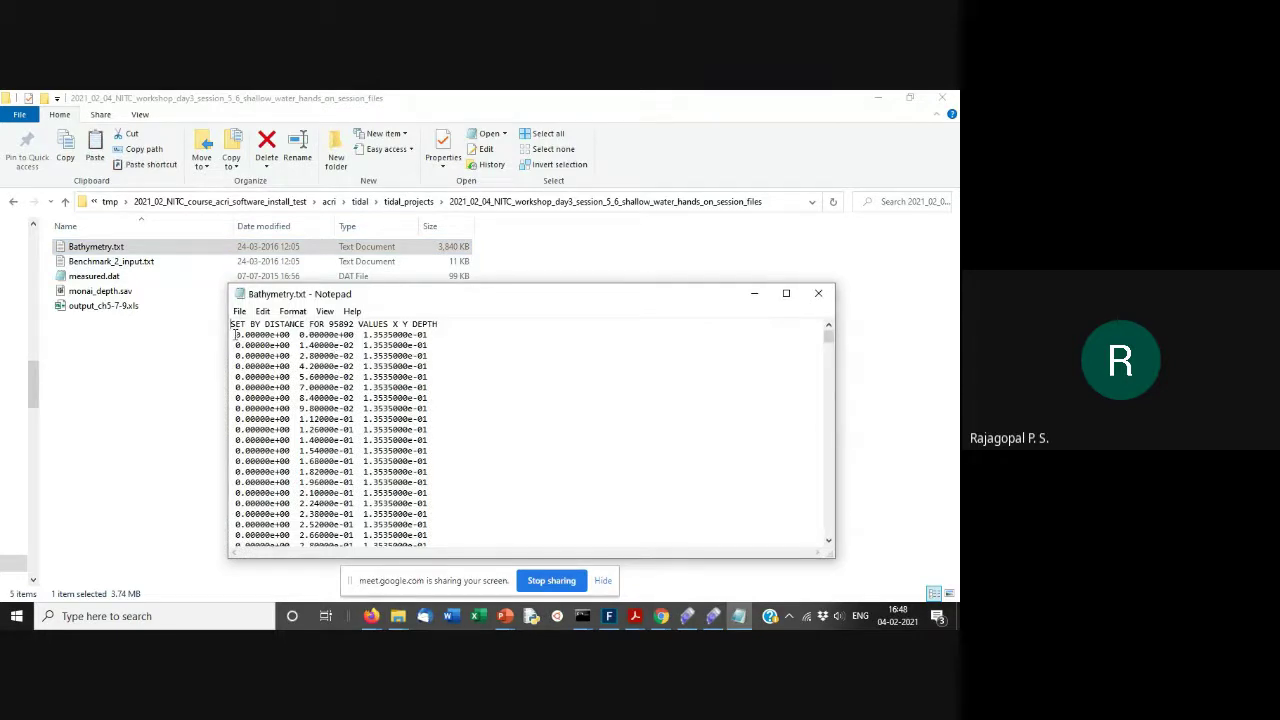
drag(234, 339, 491, 516)
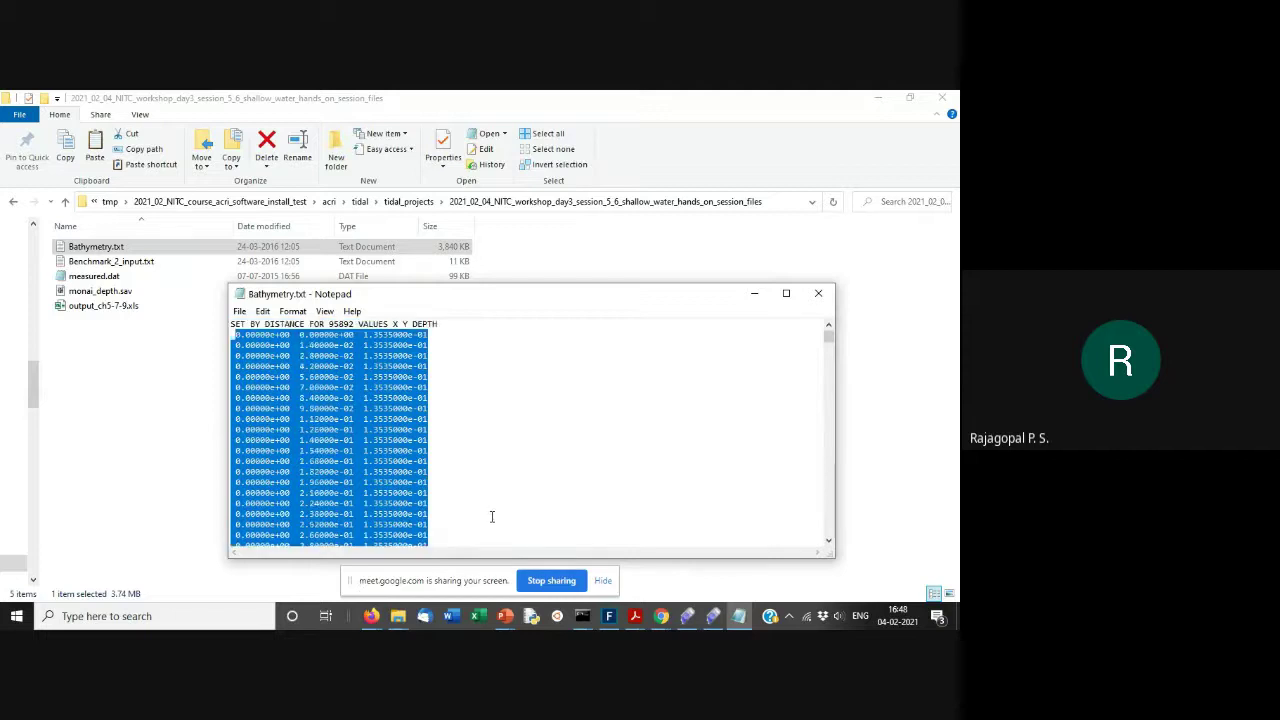
click(422, 467)
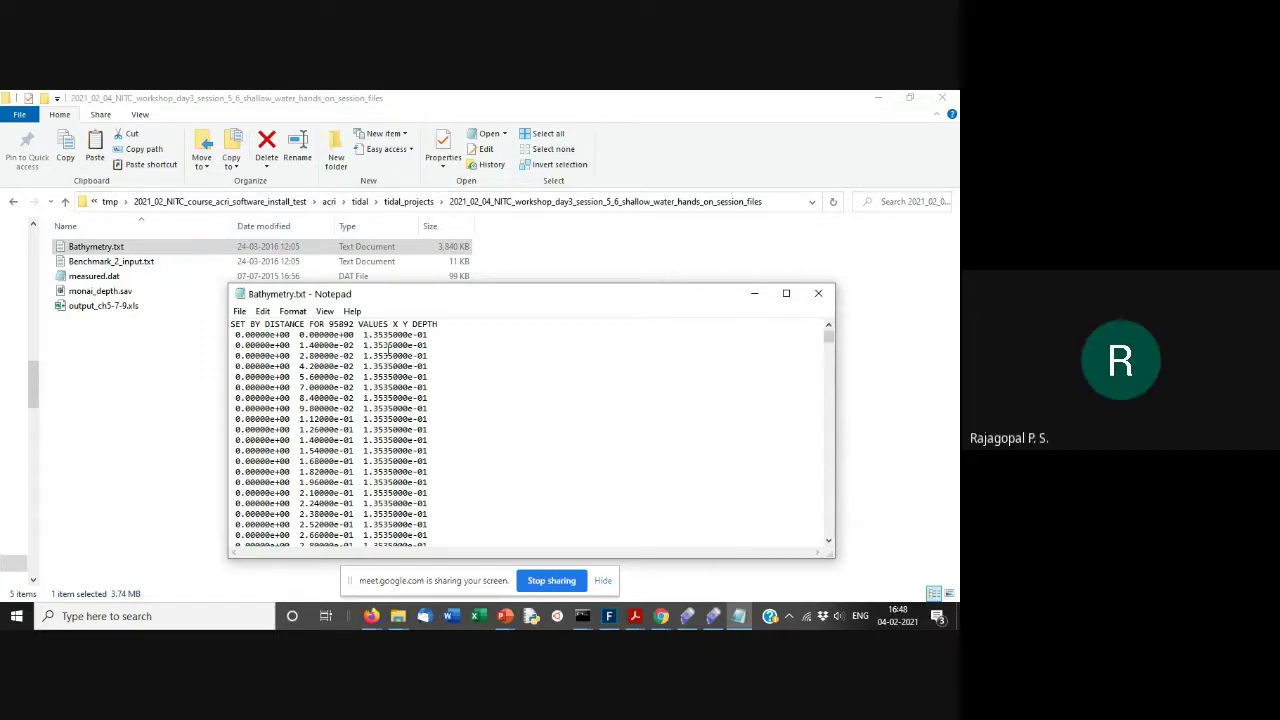
click(820, 294)
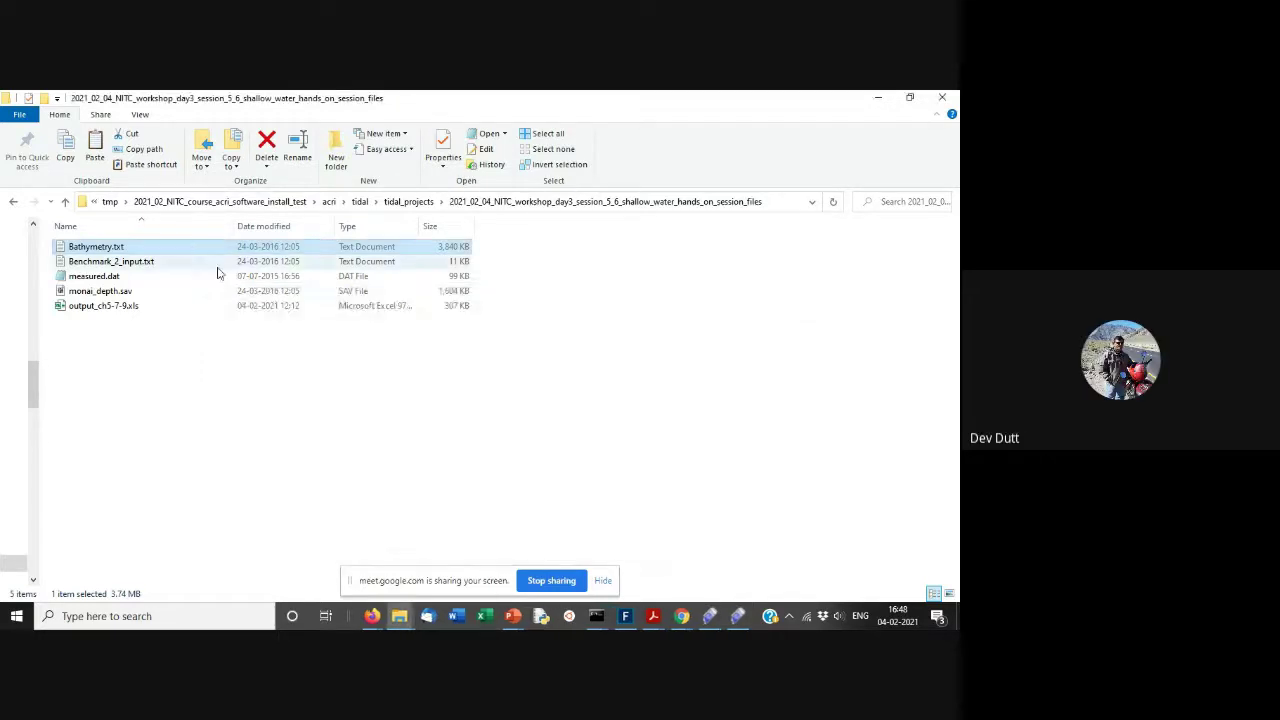
- Open Benchmark_2_input.txt and examine the first rows of its two value columns
double_click(140, 261)
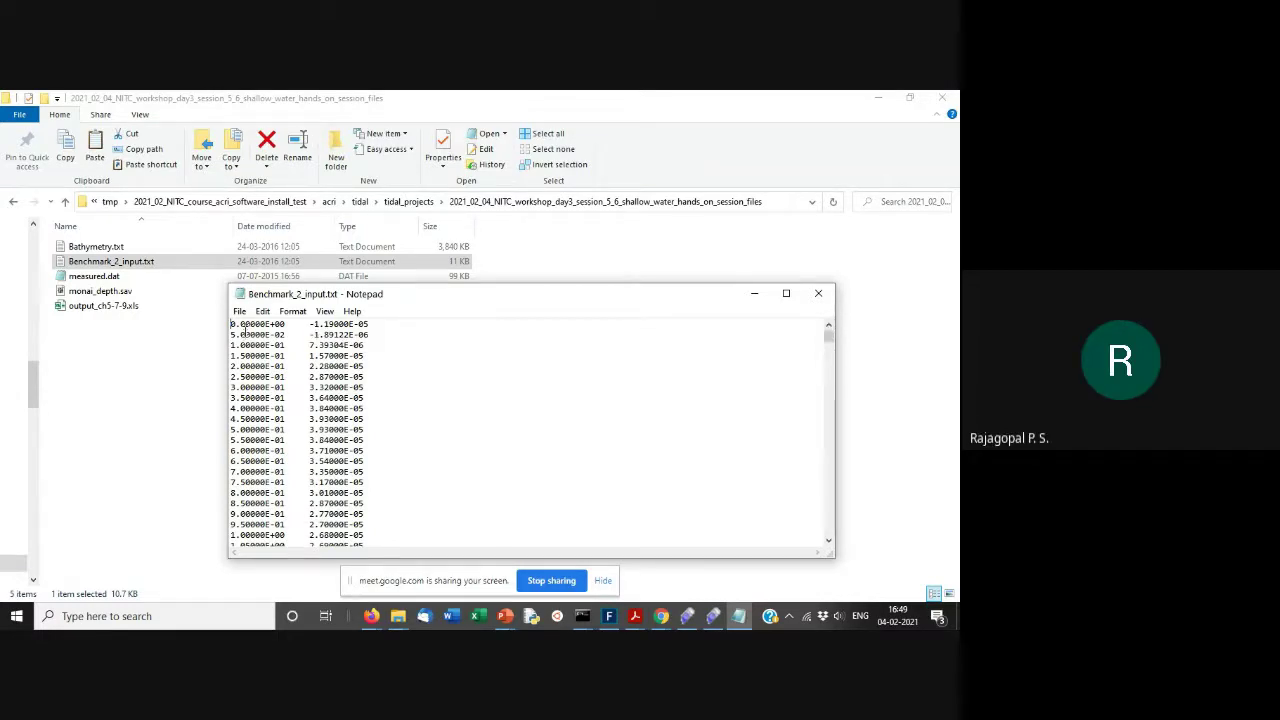
drag(231, 322, 368, 357)
click(623, 500)
- Switch to the PowerPoint slide show on the Monai Valley slide and mark the wave-input boundary of the contour plot in red ink
mouse_move(663, 619)
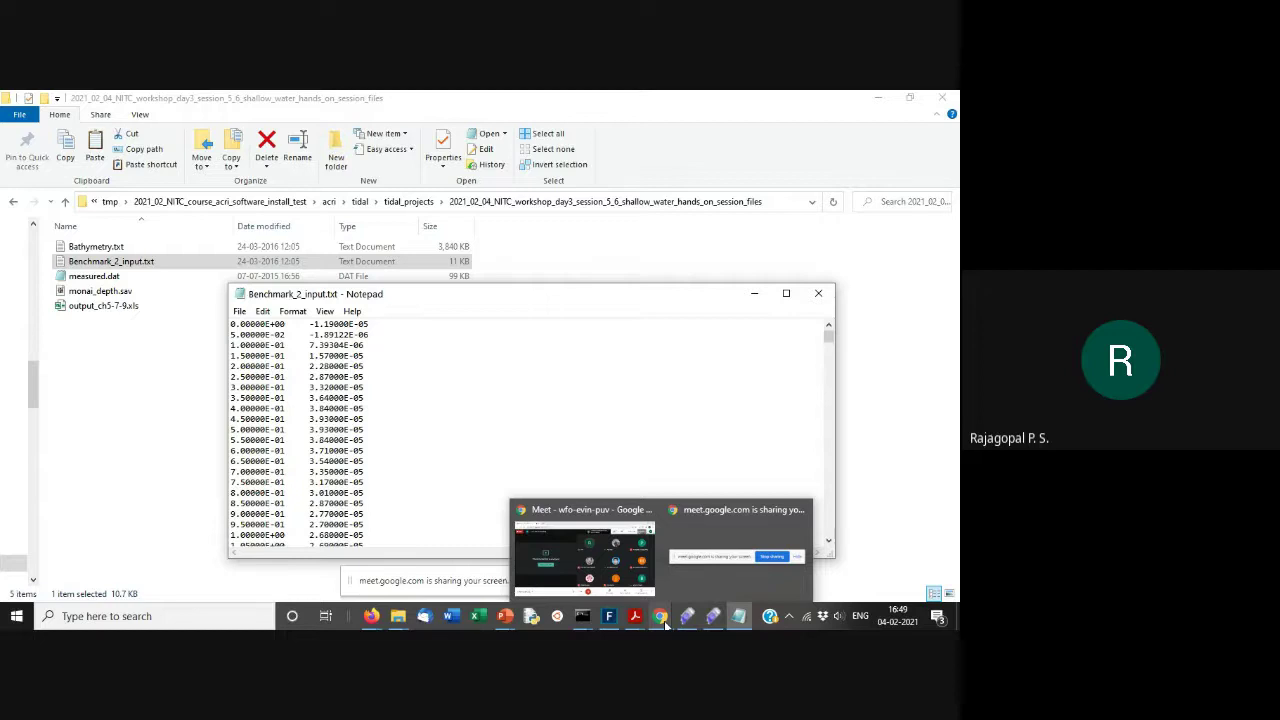
mouse_move(507, 619)
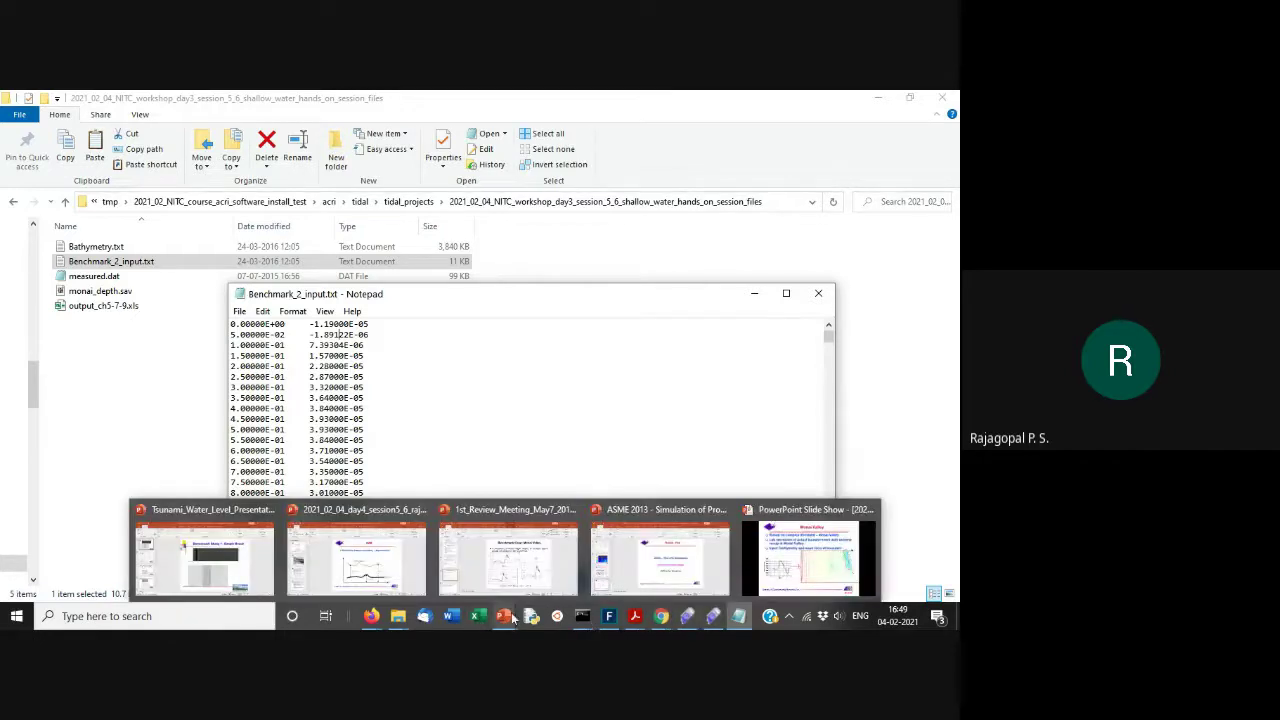
click(810, 555)
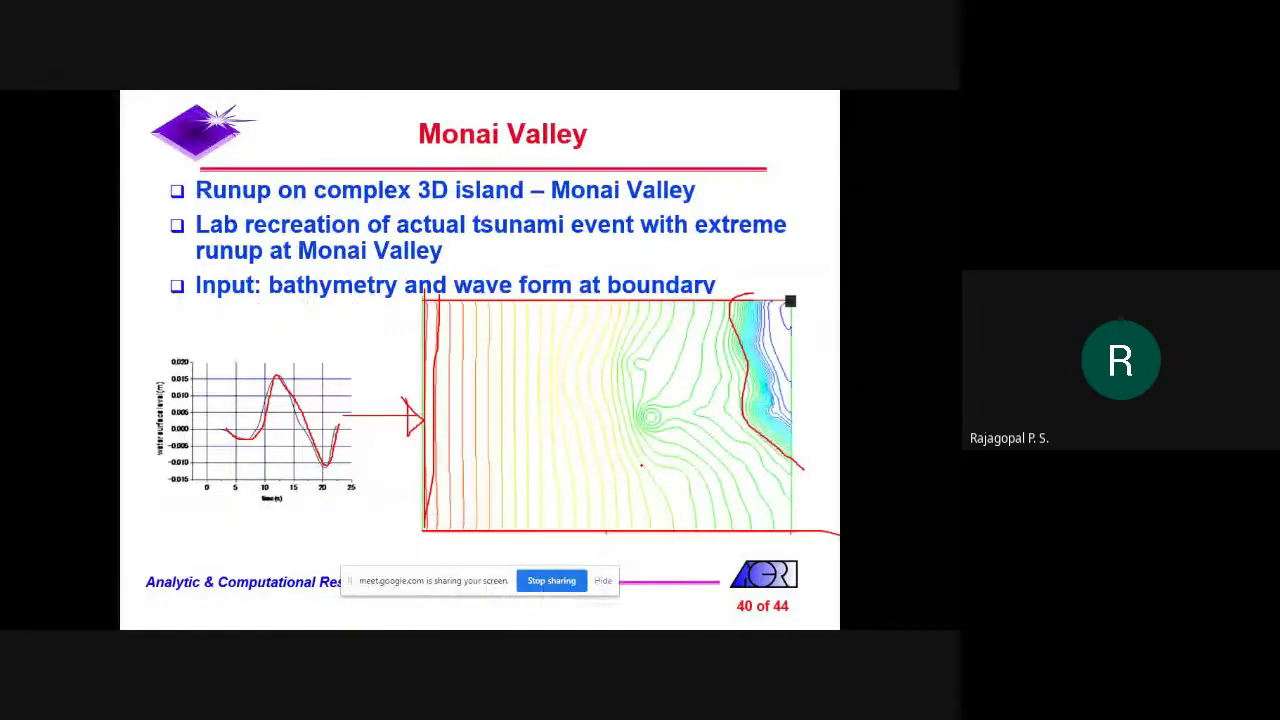
mouse_move(412, 292)
mouse_down()
mouse_move(420, 534)
mouse_move(427, 298)
mouse_up()
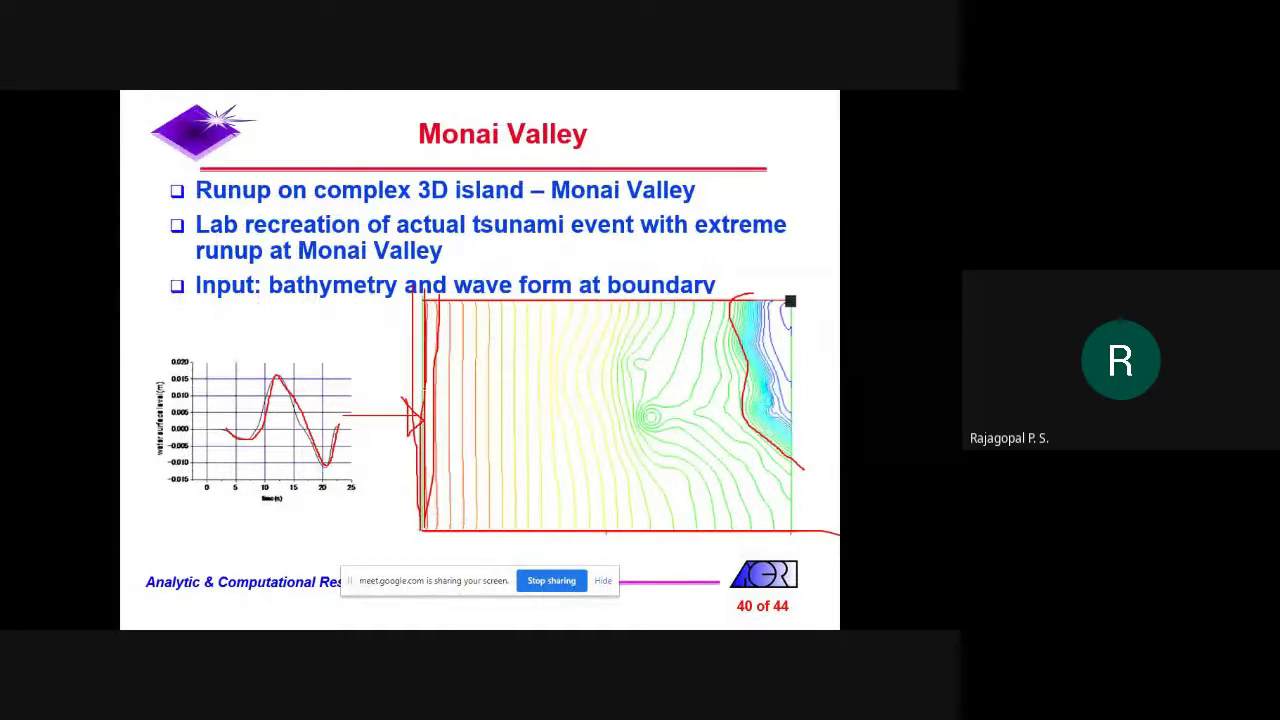
- Bring Benchmark_2_input.txt over the Monai Valley slide and highlight the row where the water level peaks
key(alt+Tab)
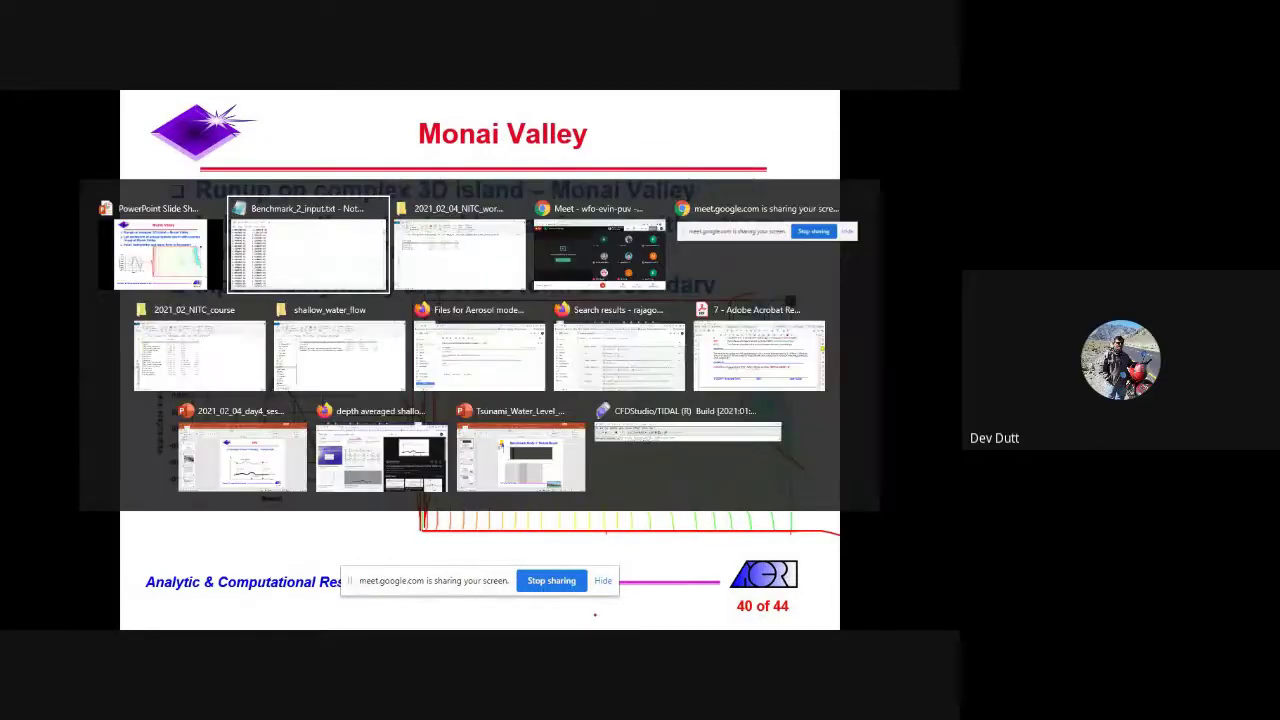
drag(412, 295, 664, 237)
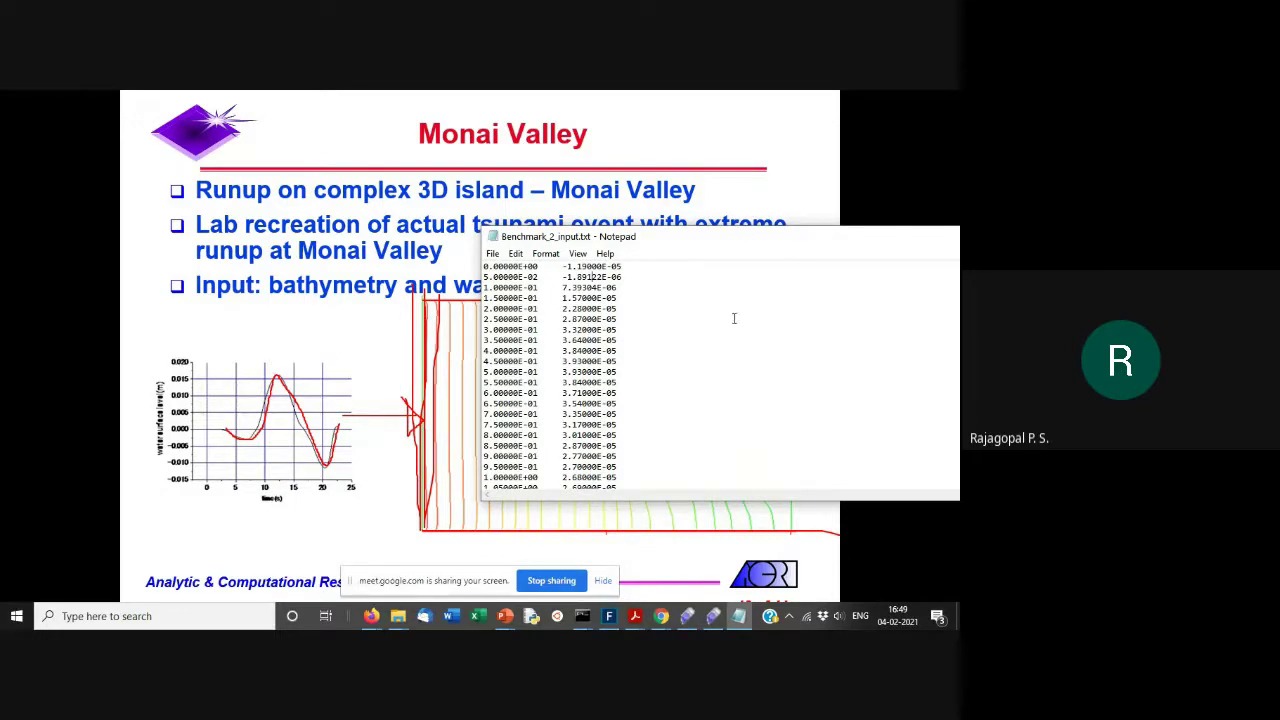
scroll(723, 362, down, 20)
scroll(723, 362, down, 20)
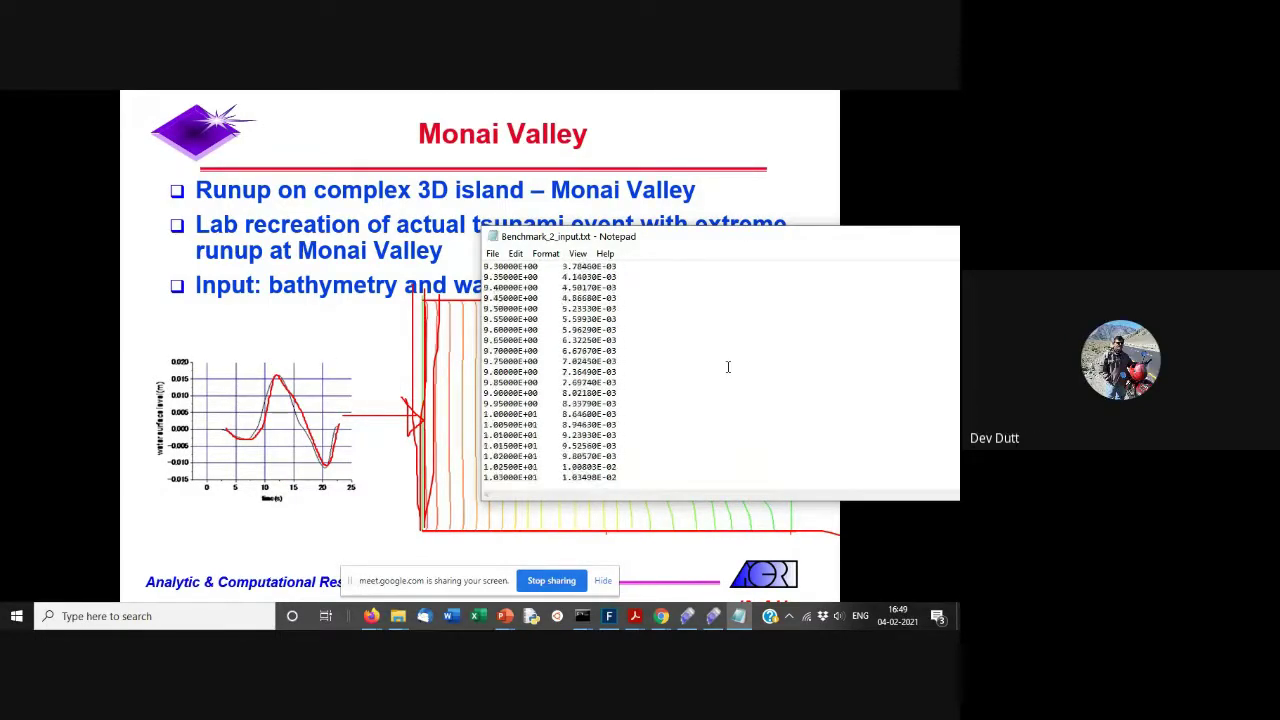
scroll(697, 388, down, 6)
scroll(644, 436, down, 10)
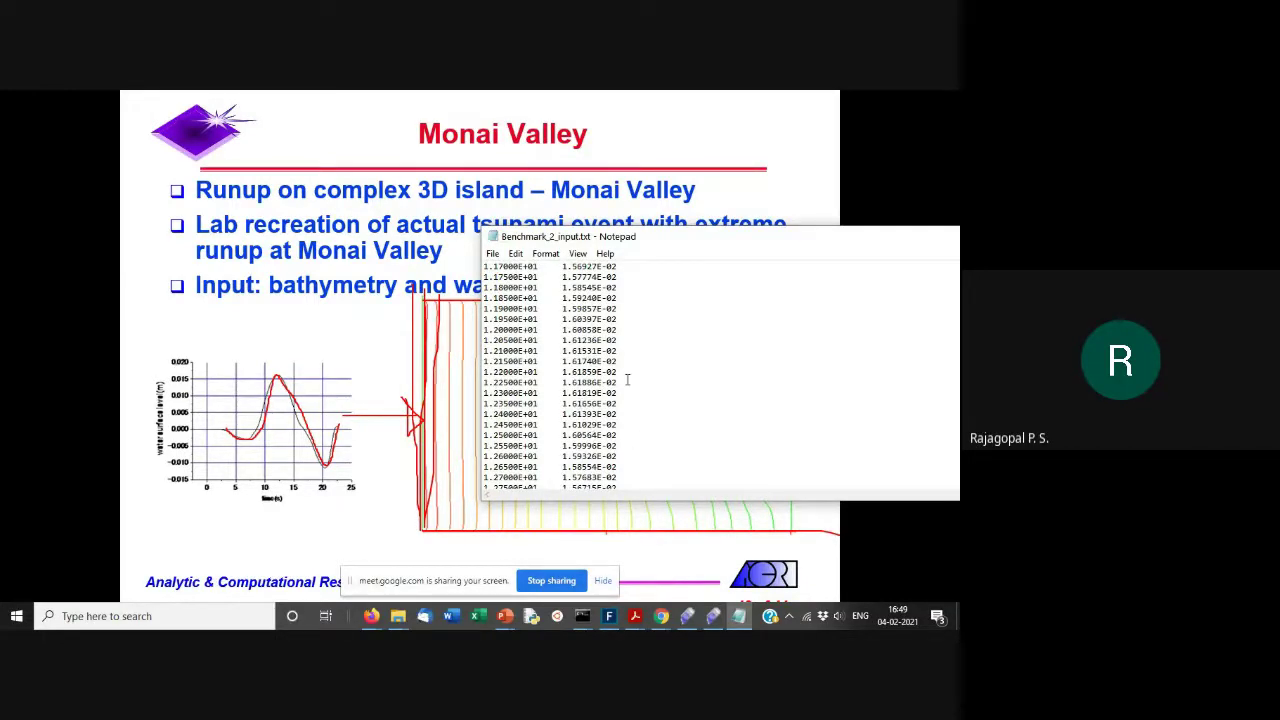
drag(619, 381, 516, 382)
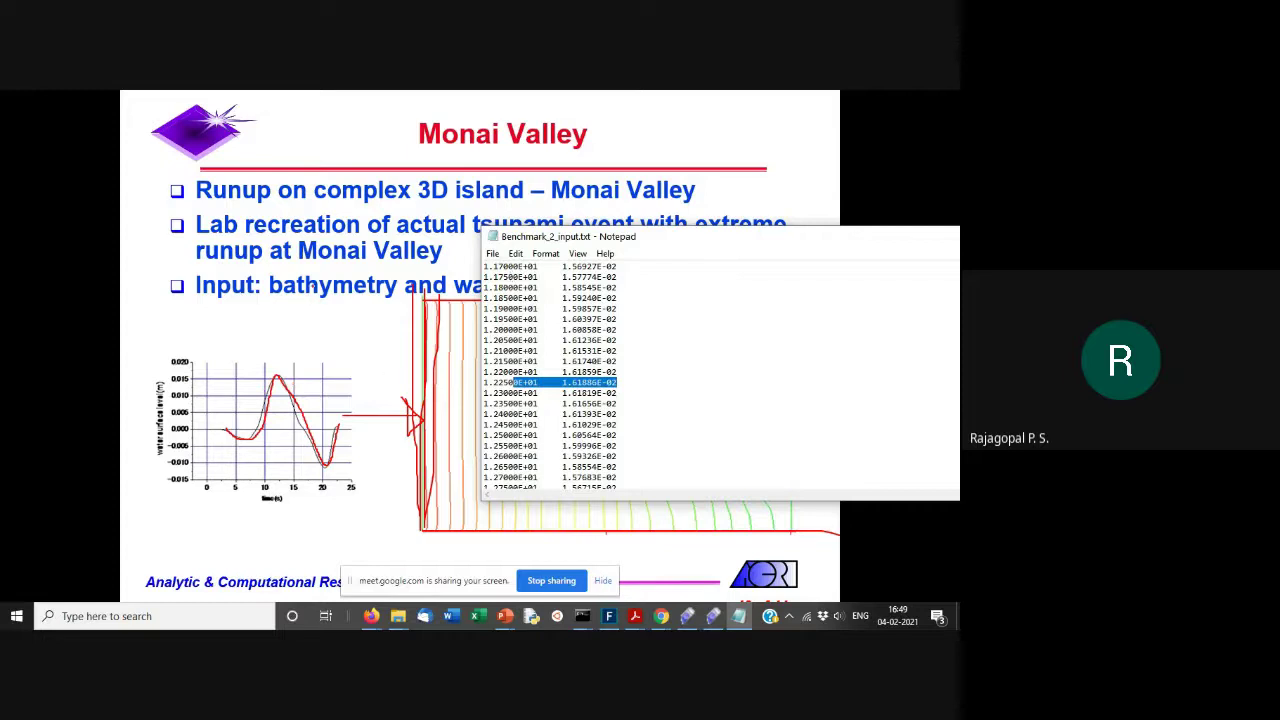
- Minimize Benchmark_2_input.txt and select monai_depth.sav in the hands-on session files folder in File Explorer
drag(748, 243, 558, 243)
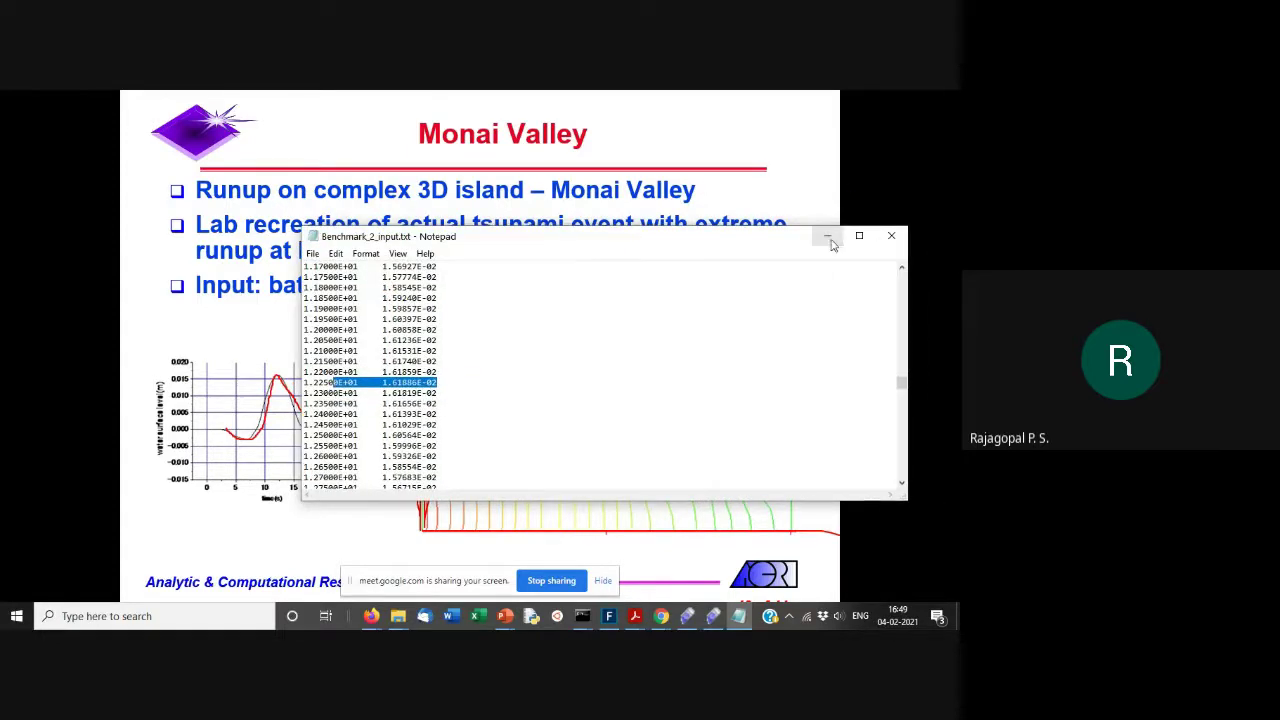
click(829, 236)
key(alt+Tab)
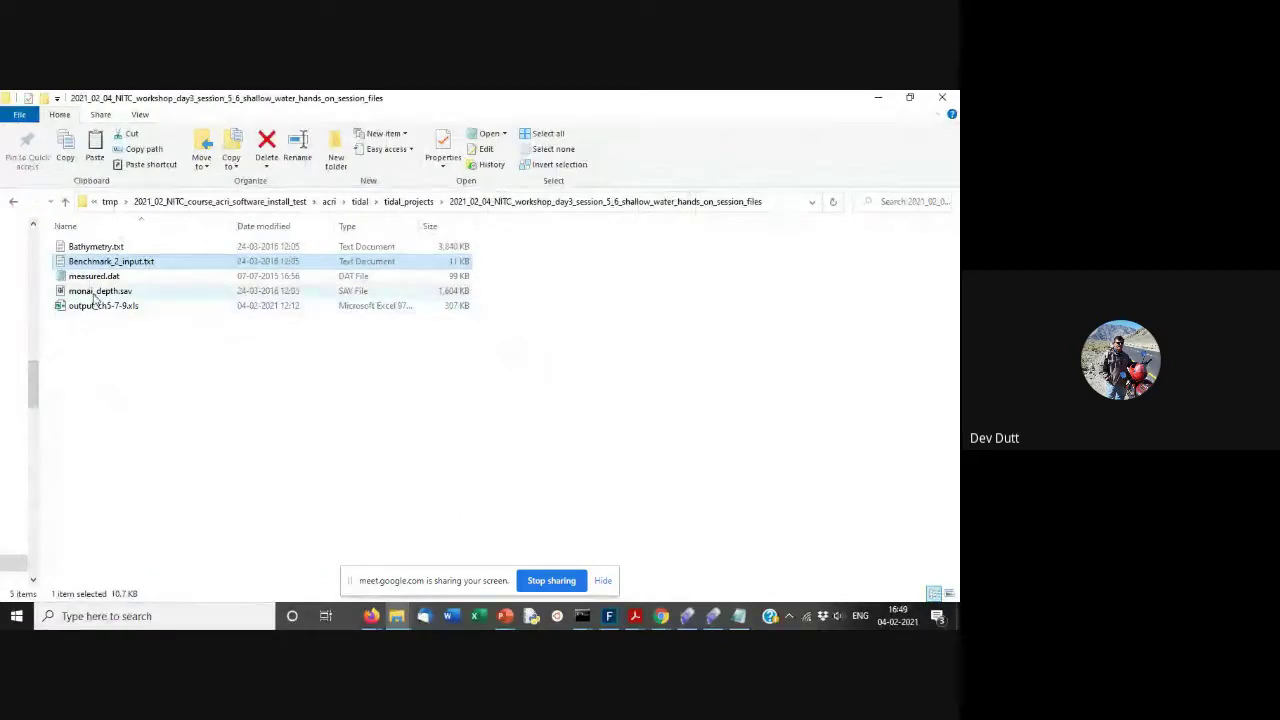
click(96, 292)
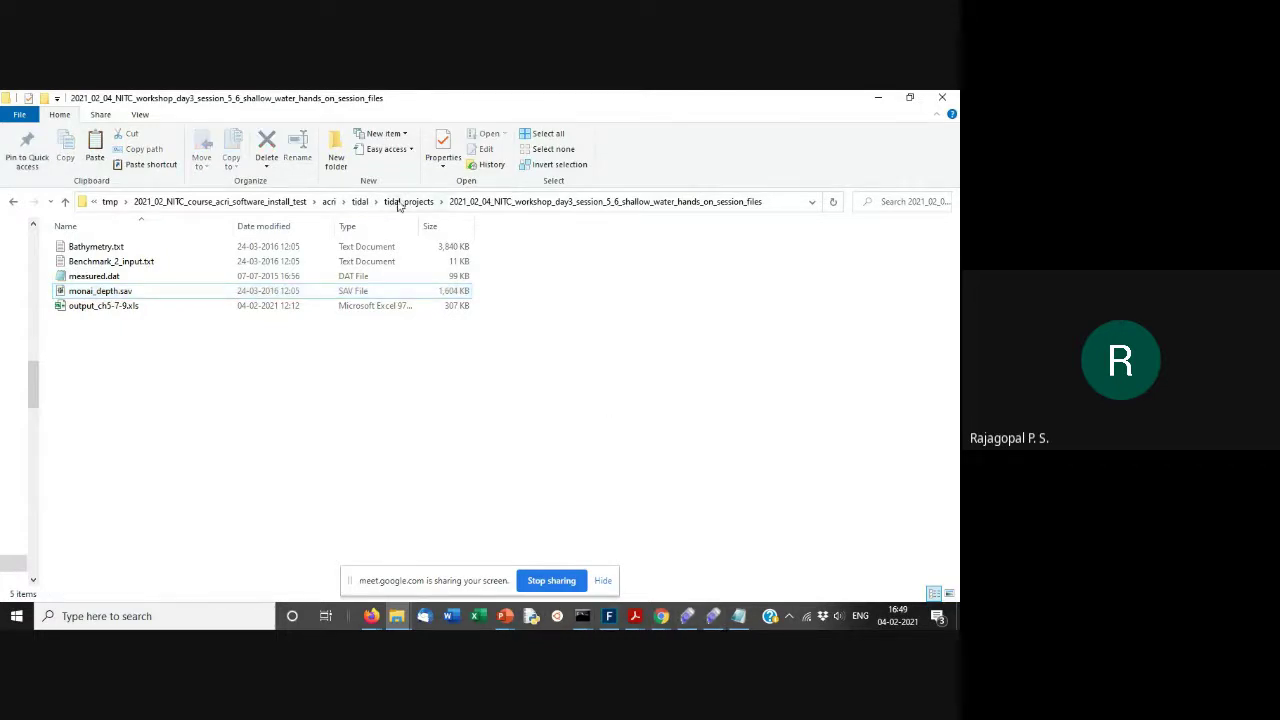
- Go up to the tidal folder and launch TIDAL with runTidal.bat
click(358, 202)
scroll(143, 495, down, 6)
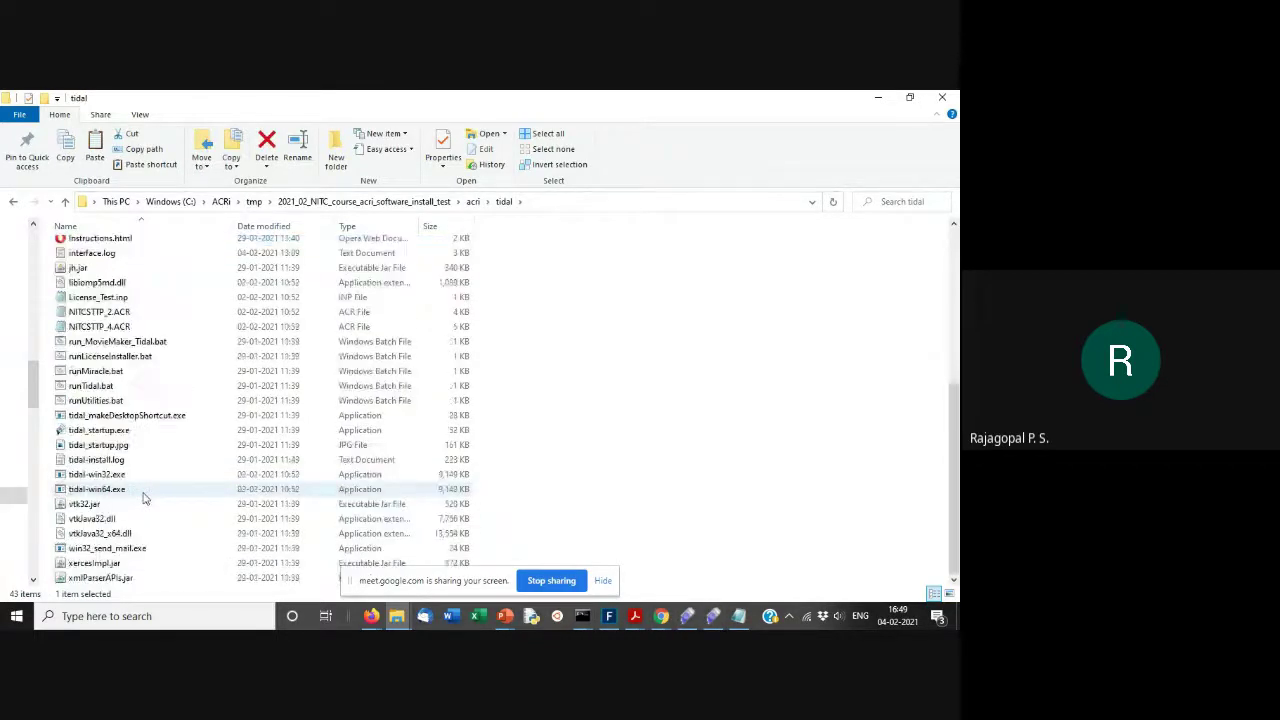
click(106, 387)
double_click(106, 389)
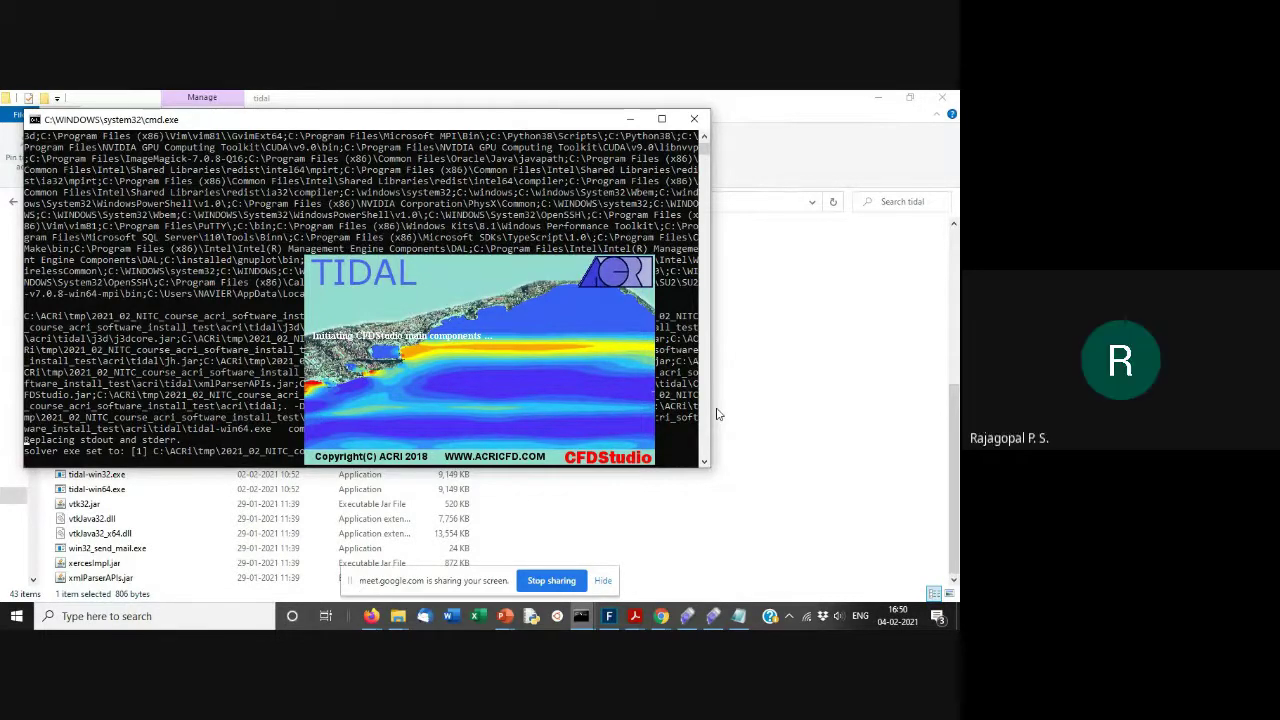
- Close the older TIDAL session containing the sunda_1m_66E_17S_115E_24N project and confirm the exit
click(713, 618)
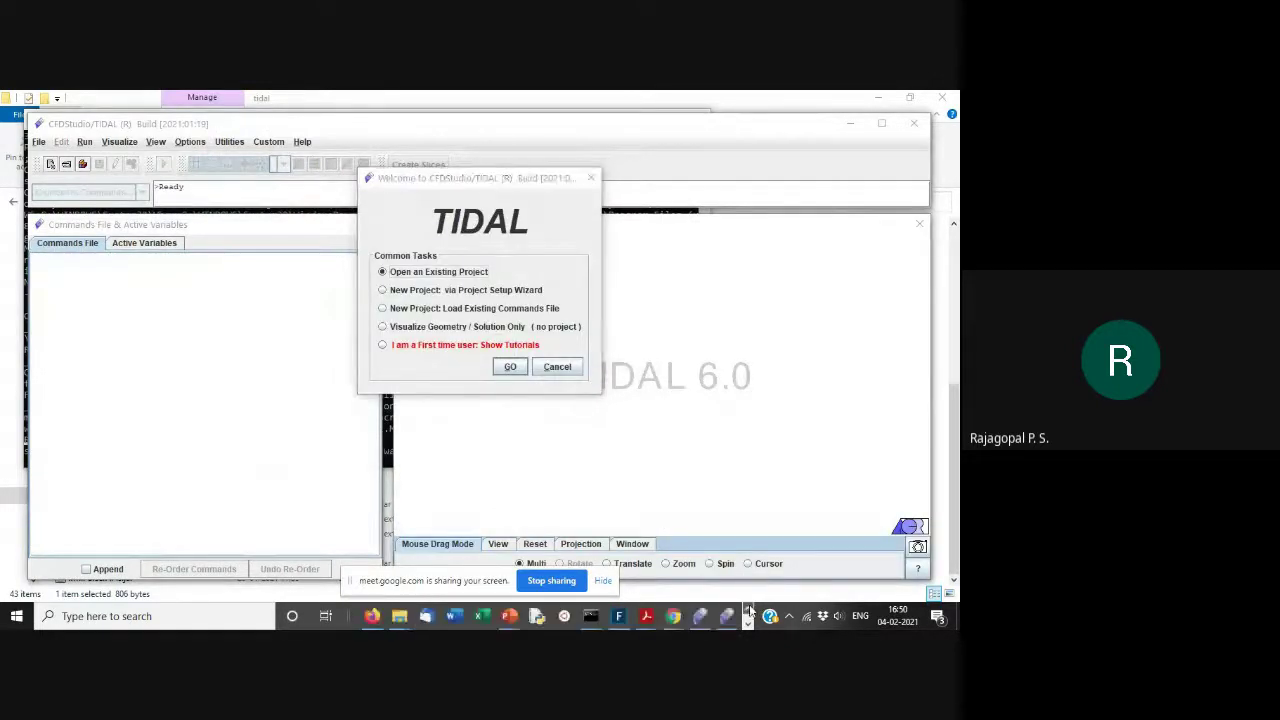
click(704, 617)
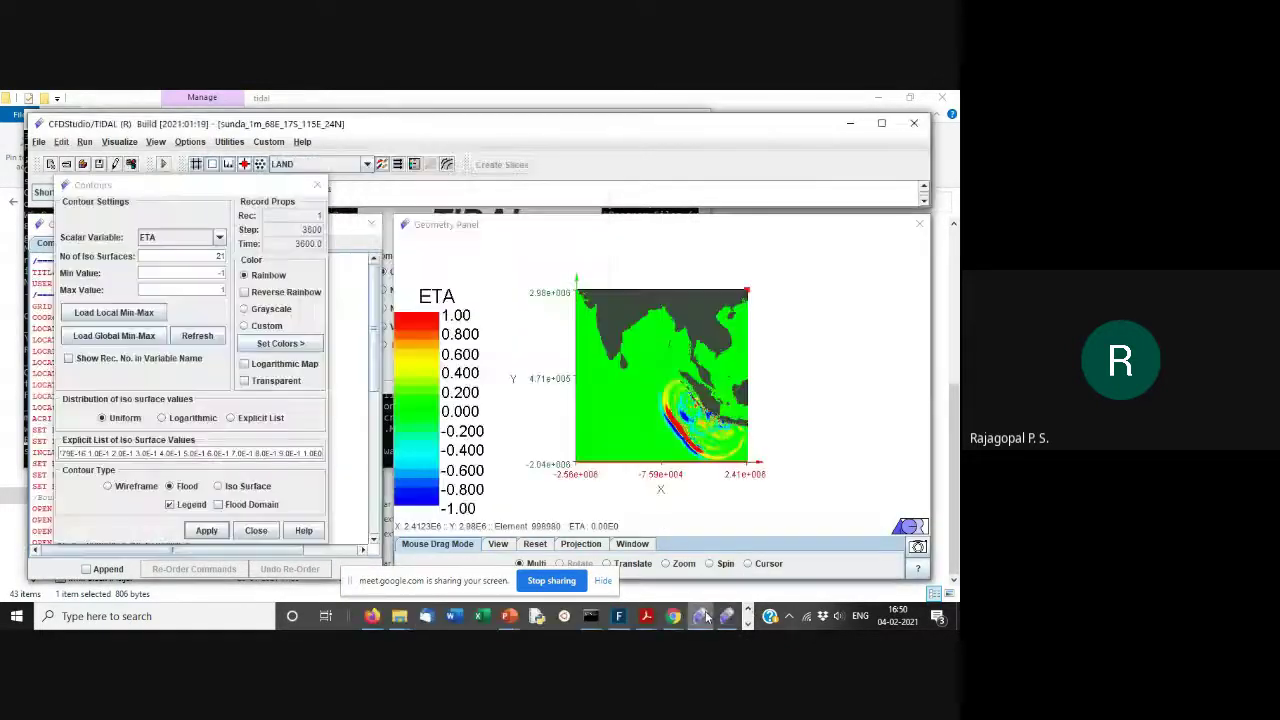
click(914, 123)
click(193, 423)
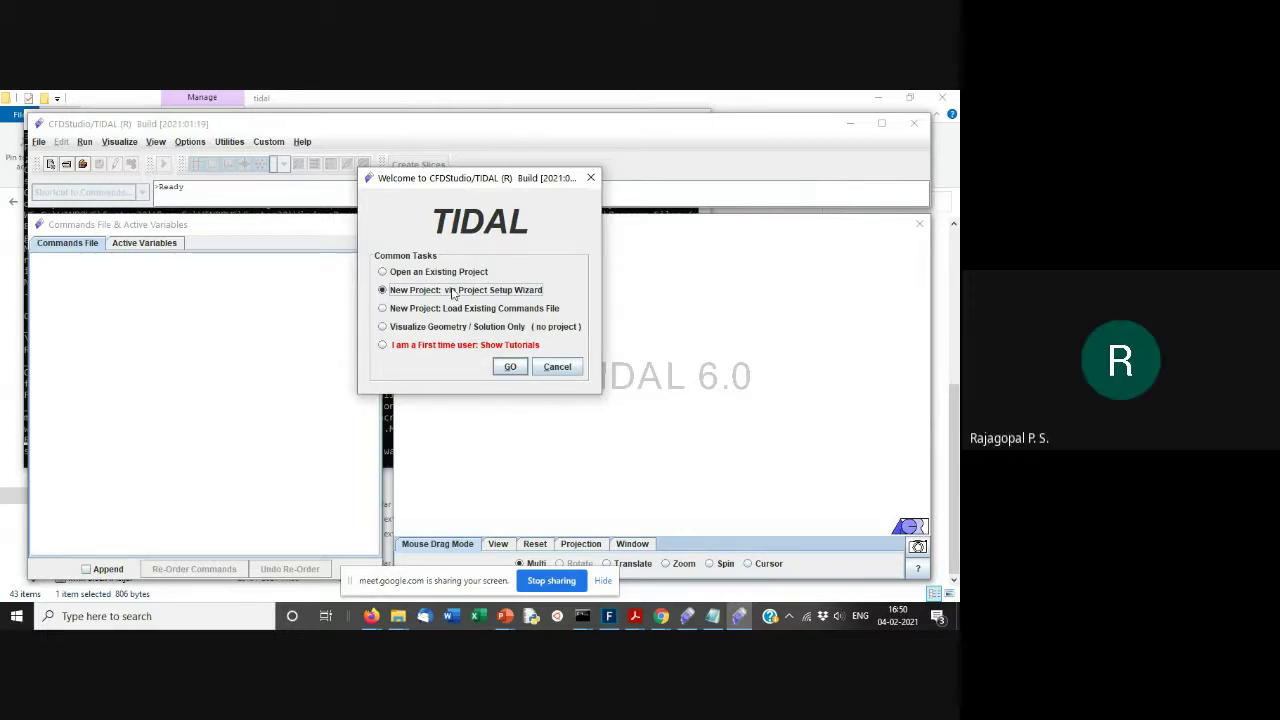
- Start a new project via the Project Setup Wizard and title it monai_valley
click(502, 371)
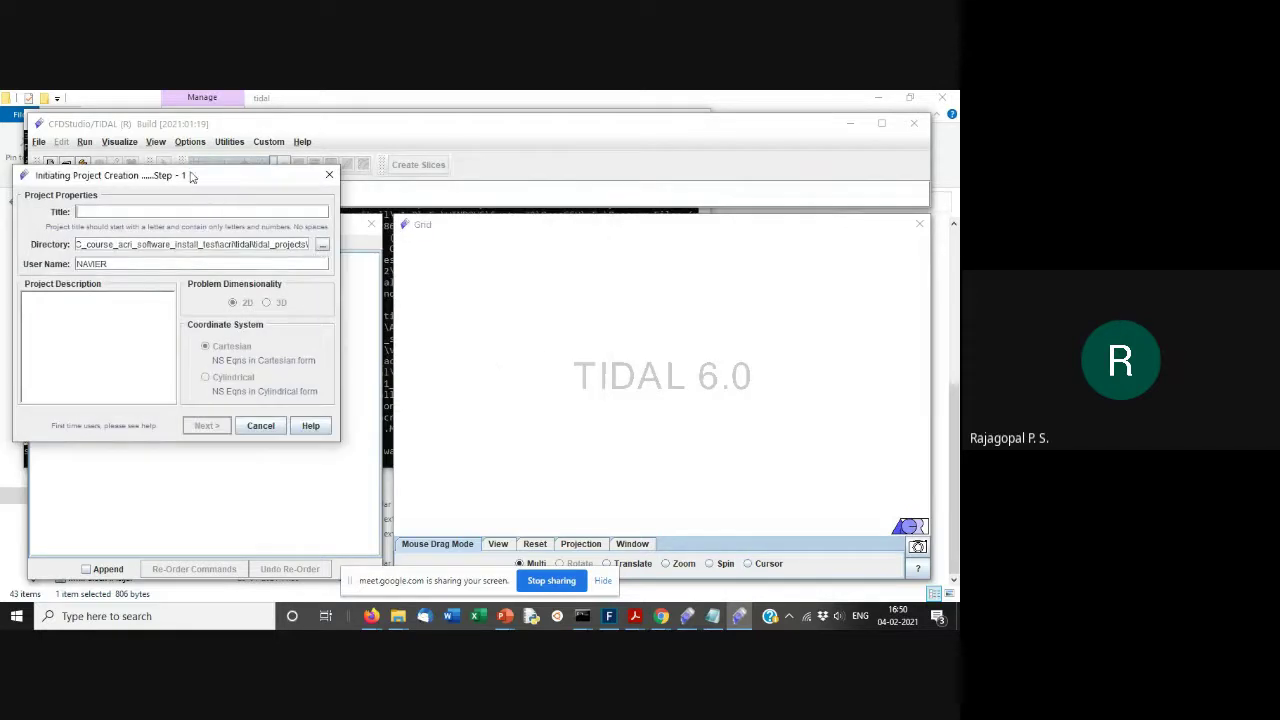
drag(192, 176, 545, 186)
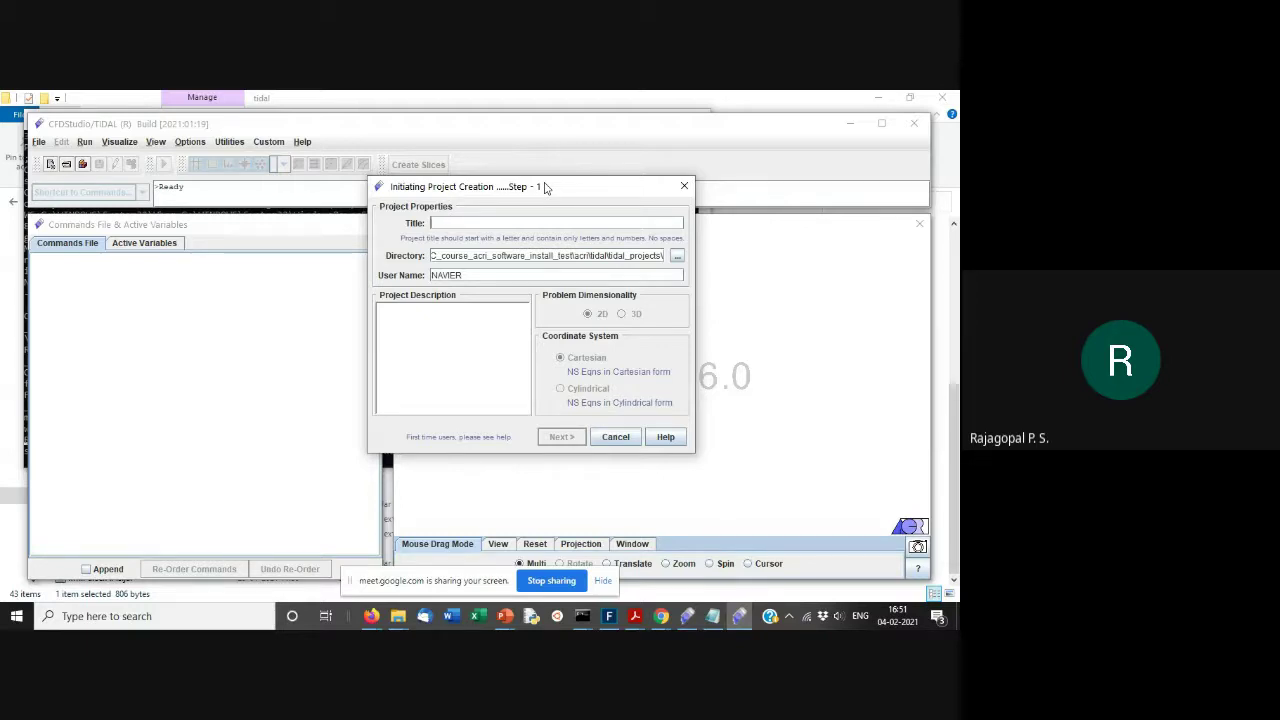
text(mo)
text(nal)
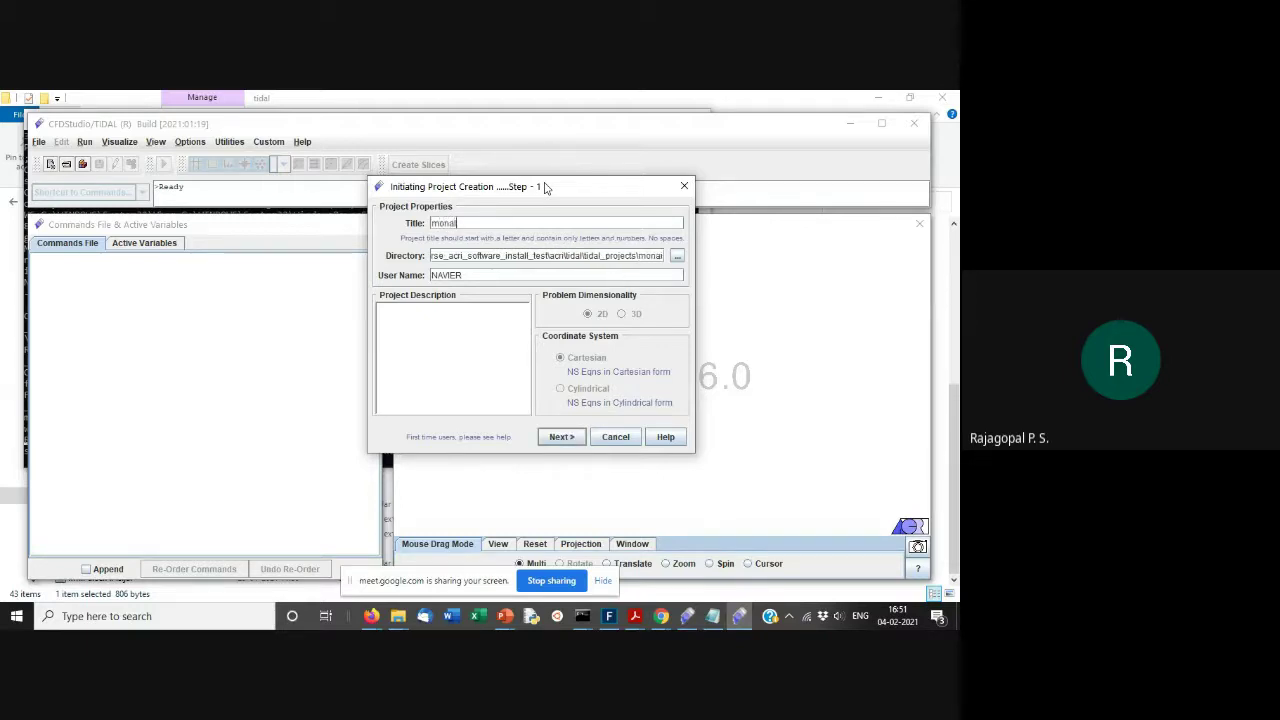
text(_valley)
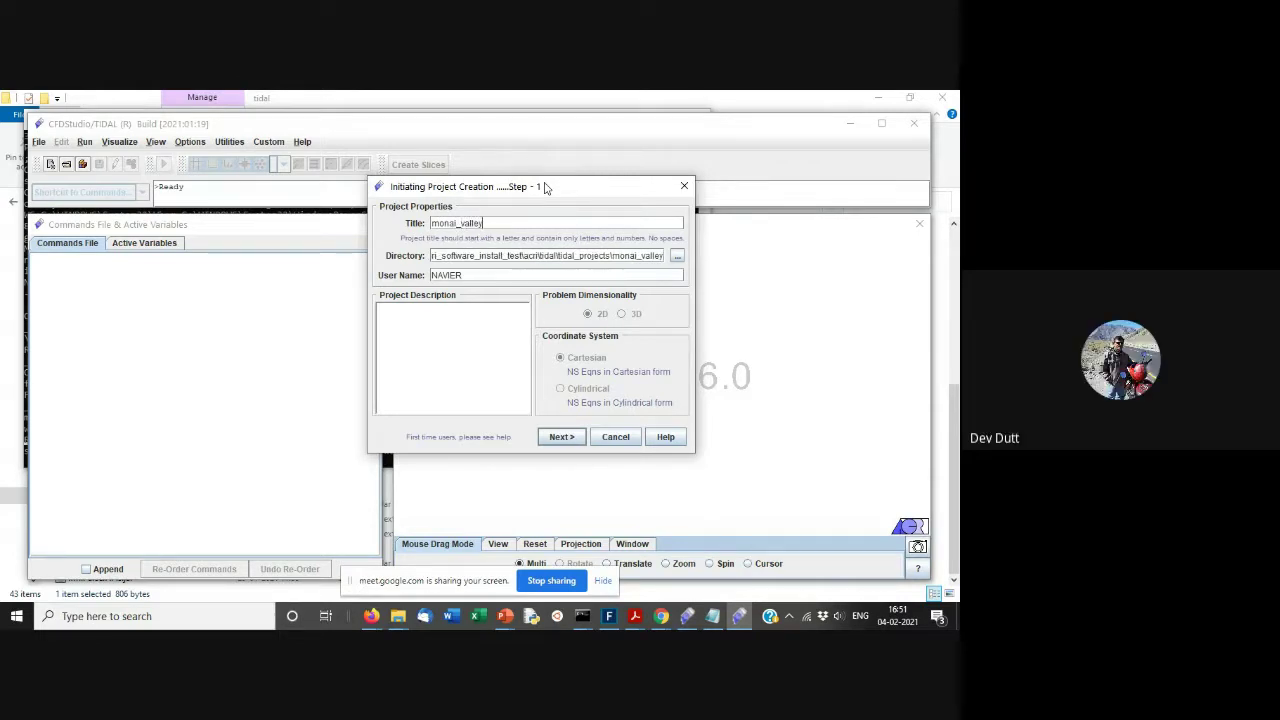
- Switch to File Explorer and open the tidal_projects folder inside the tidal folder to check the existing project folders
click(397, 616)
click(378, 577)
scroll(150, 320, up, 5)
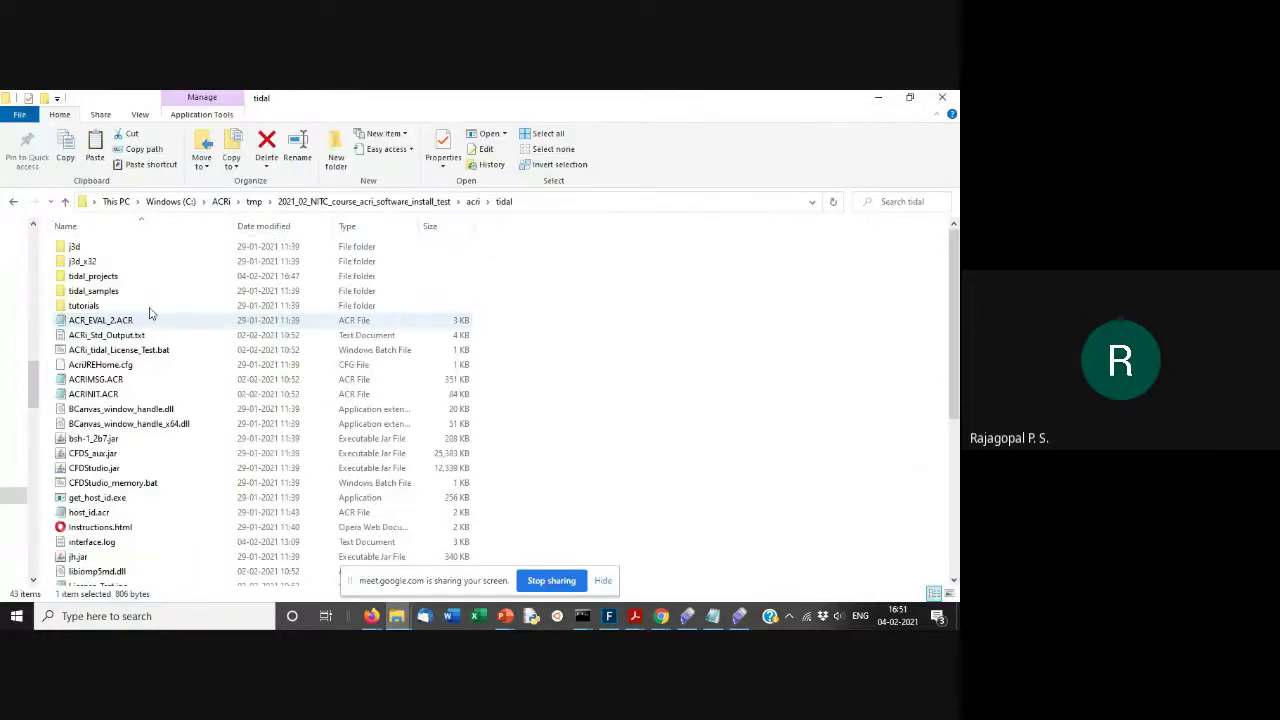
double_click(117, 280)
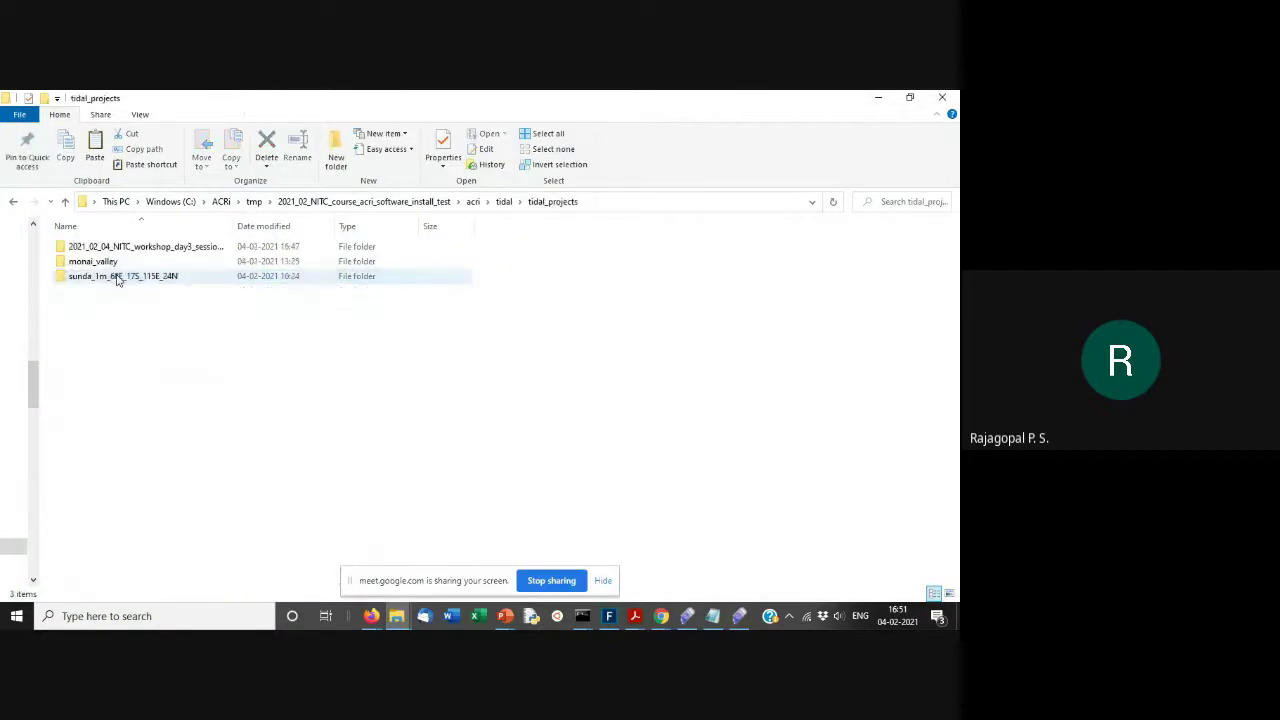
- Return to the TIDAL project setup, change the project title to monai_valley_tsunami, and proceed to the grid options
click(878, 97)
click(504, 223)
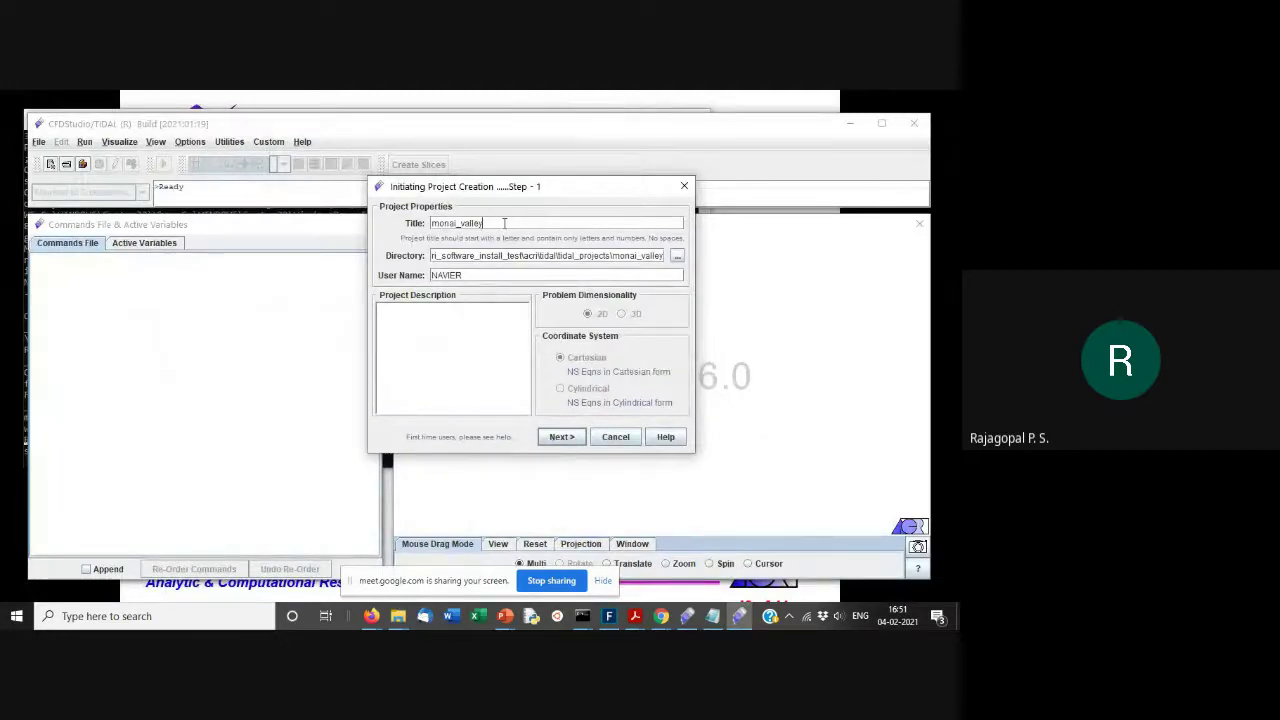
text(_)
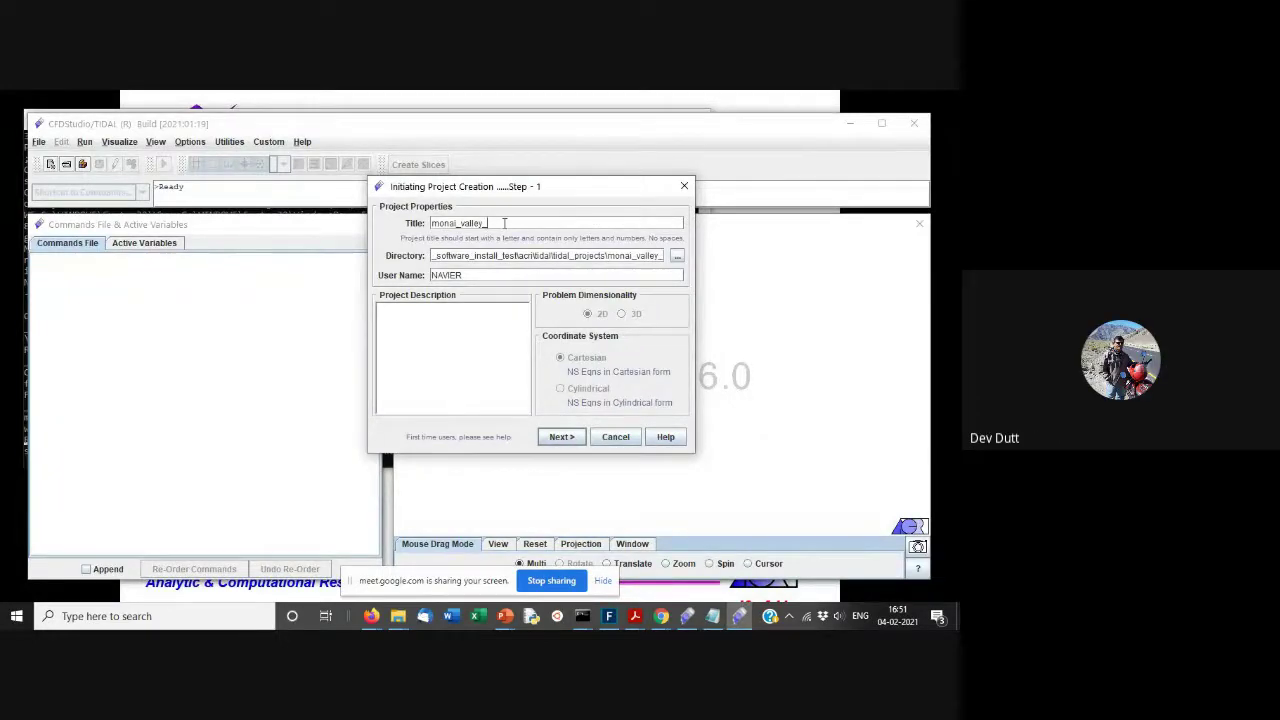
text(tsunami)
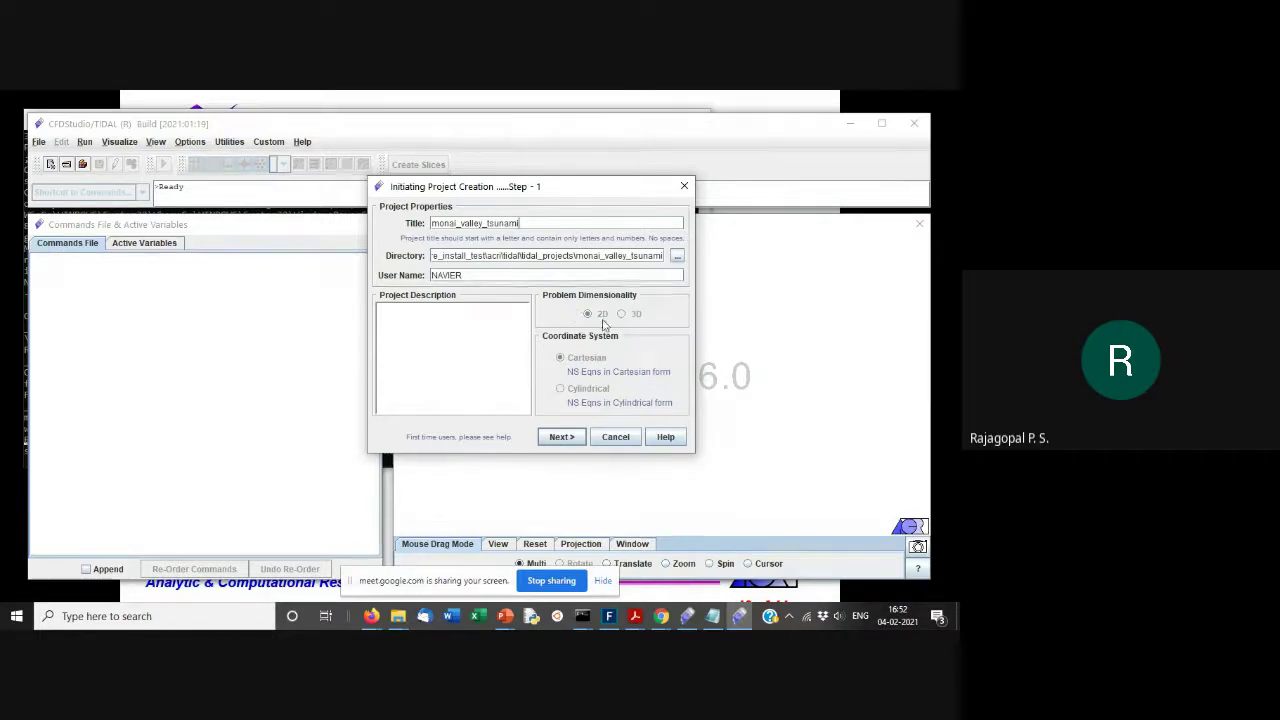
click(561, 437)
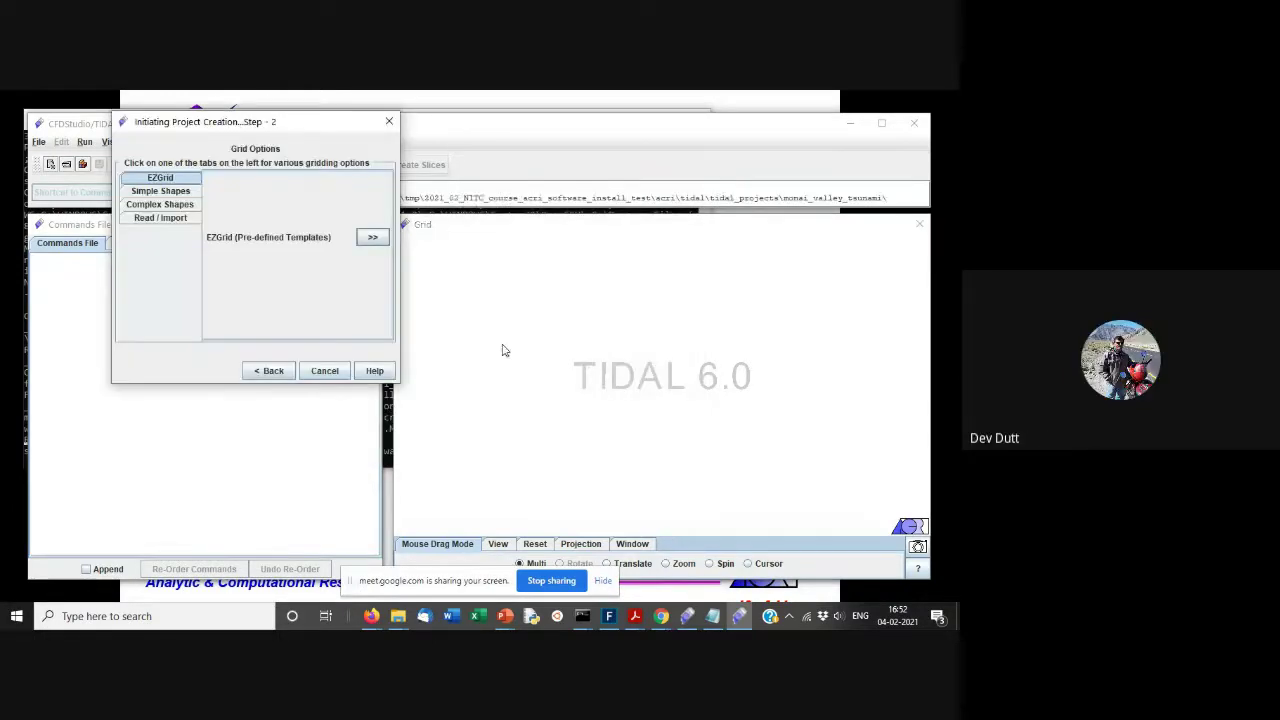
- Choose the Box (orthogonal grid) option from the simple shapes for the project grid
drag(264, 128, 476, 211)
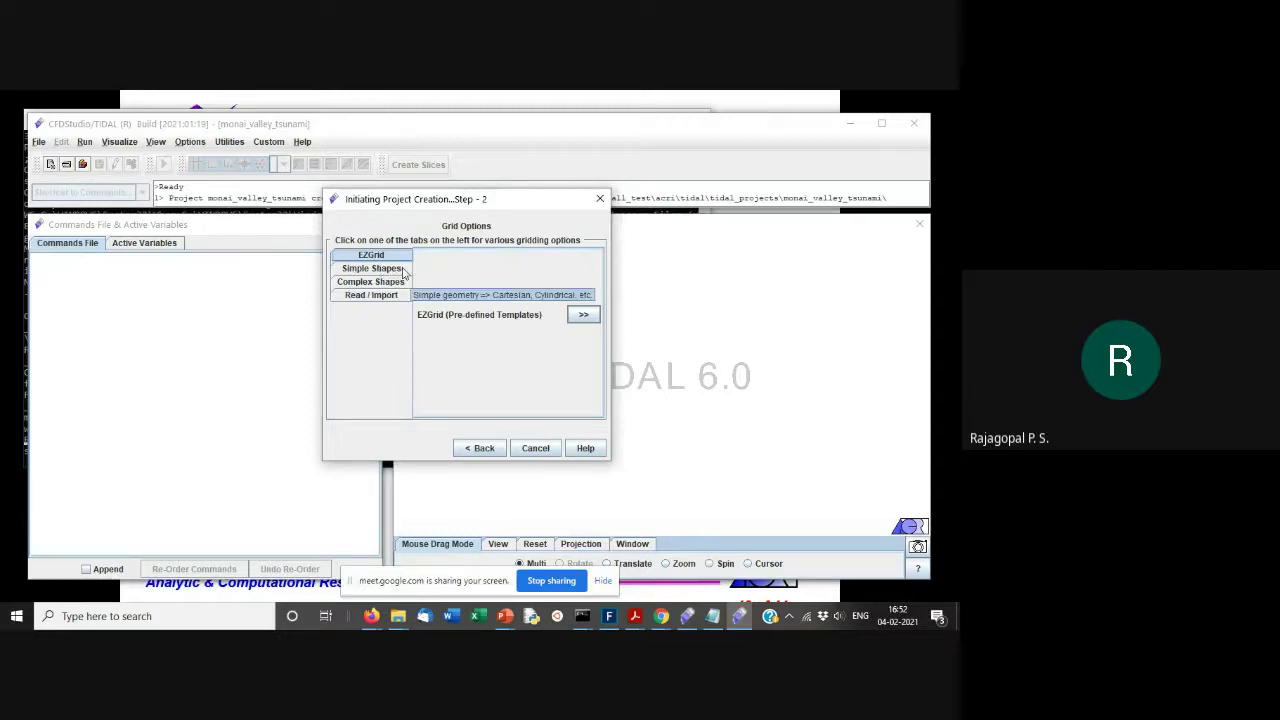
click(345, 270)
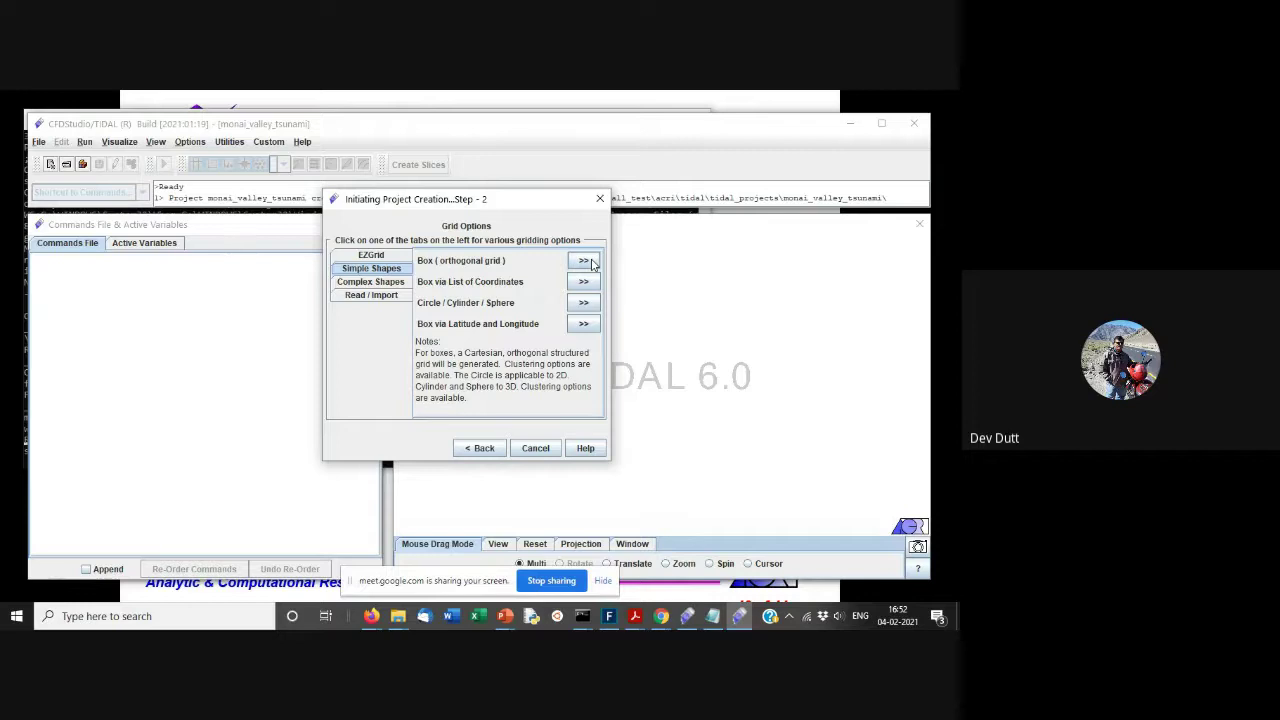
click(600, 582)
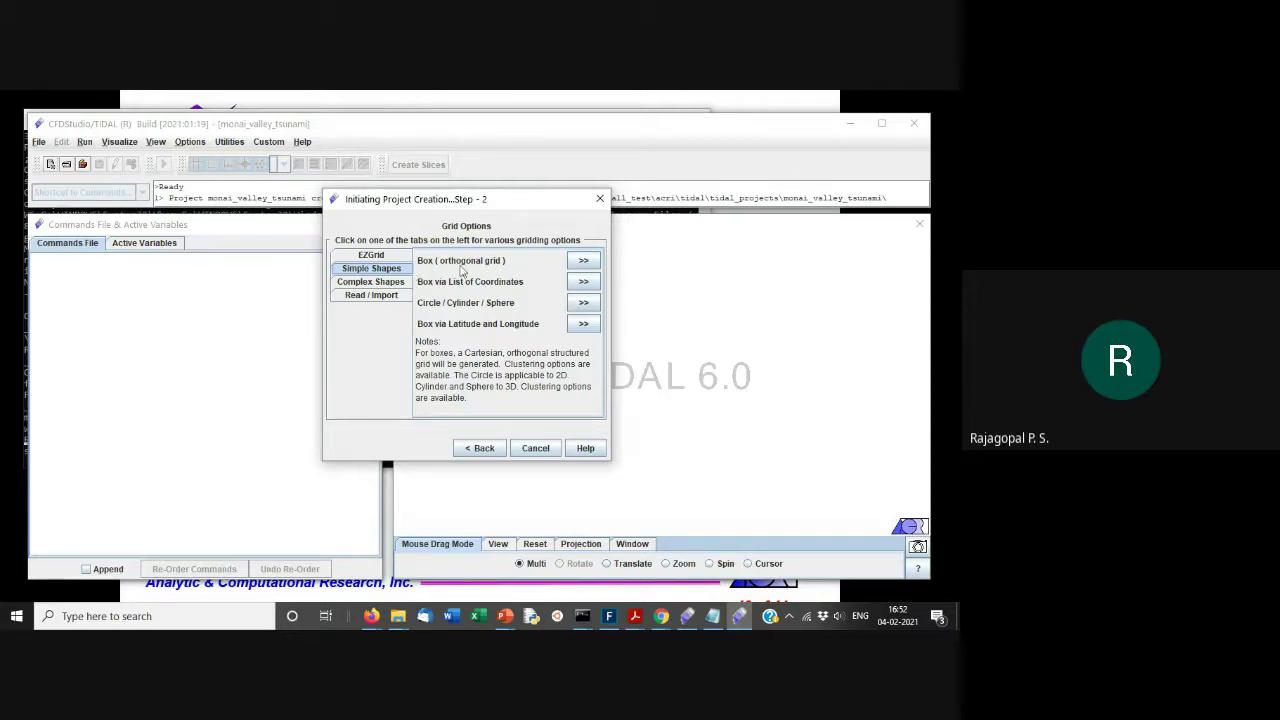
click(584, 262)
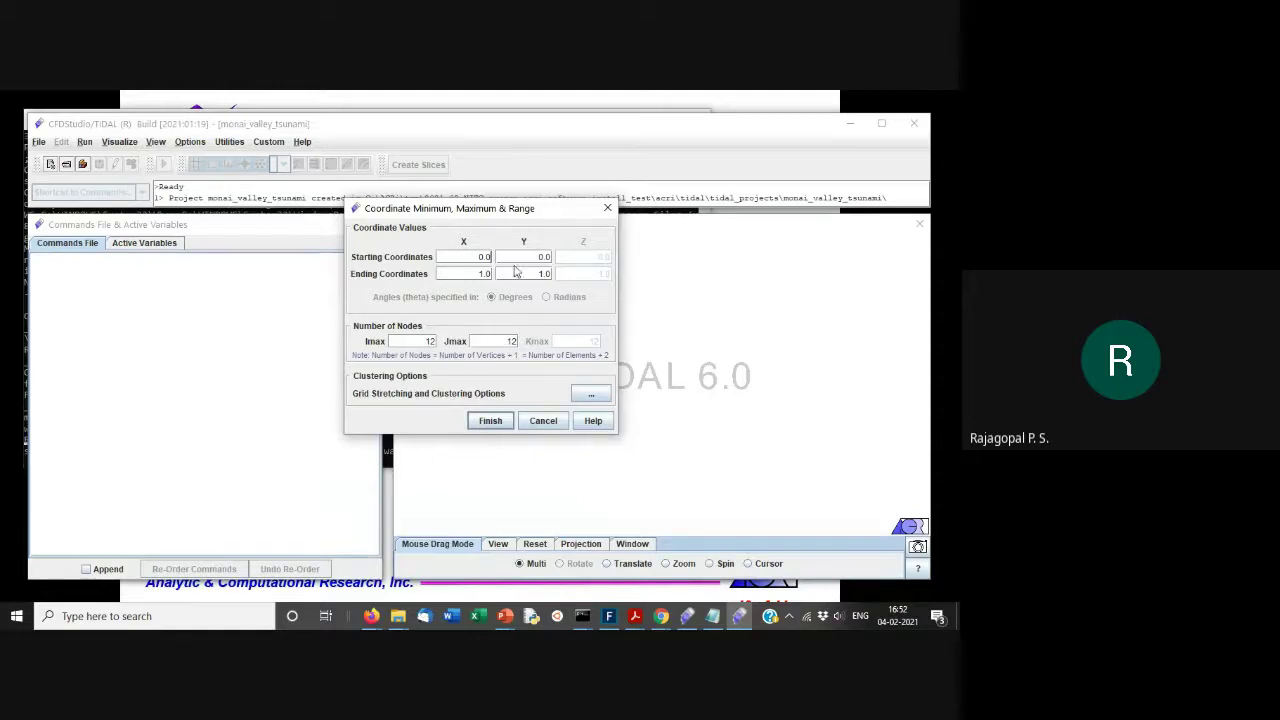
- Keep the grid's starting coordinates at 0.0, 0.0 and set the ending coordinates to X 5.448 and Y 3.402
click(466, 256)
click(538, 258)
click(465, 272)
text(5.448)
click(545, 273)
double_click(463, 276)
double_click(538, 274)
text(3.402)
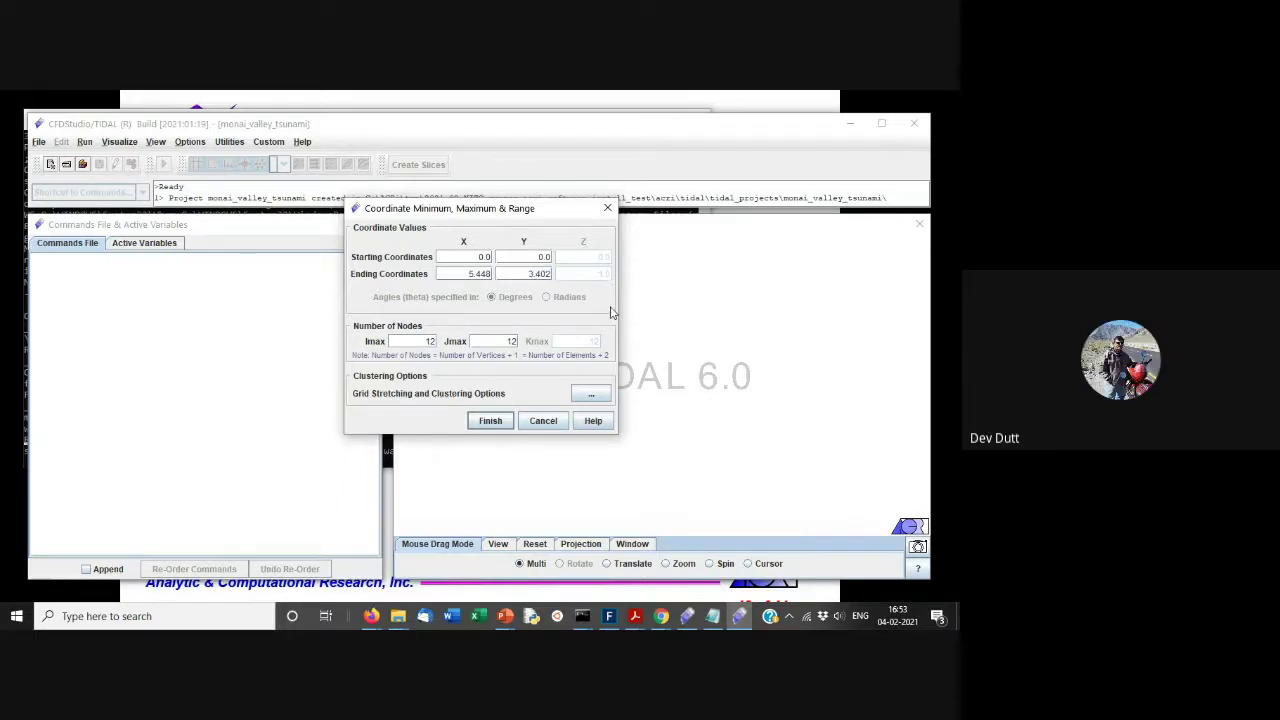
- Generate the grid with Imax 391 and Jmax 245 nodes, and apply the Unsteady Problem type
click(396, 340)
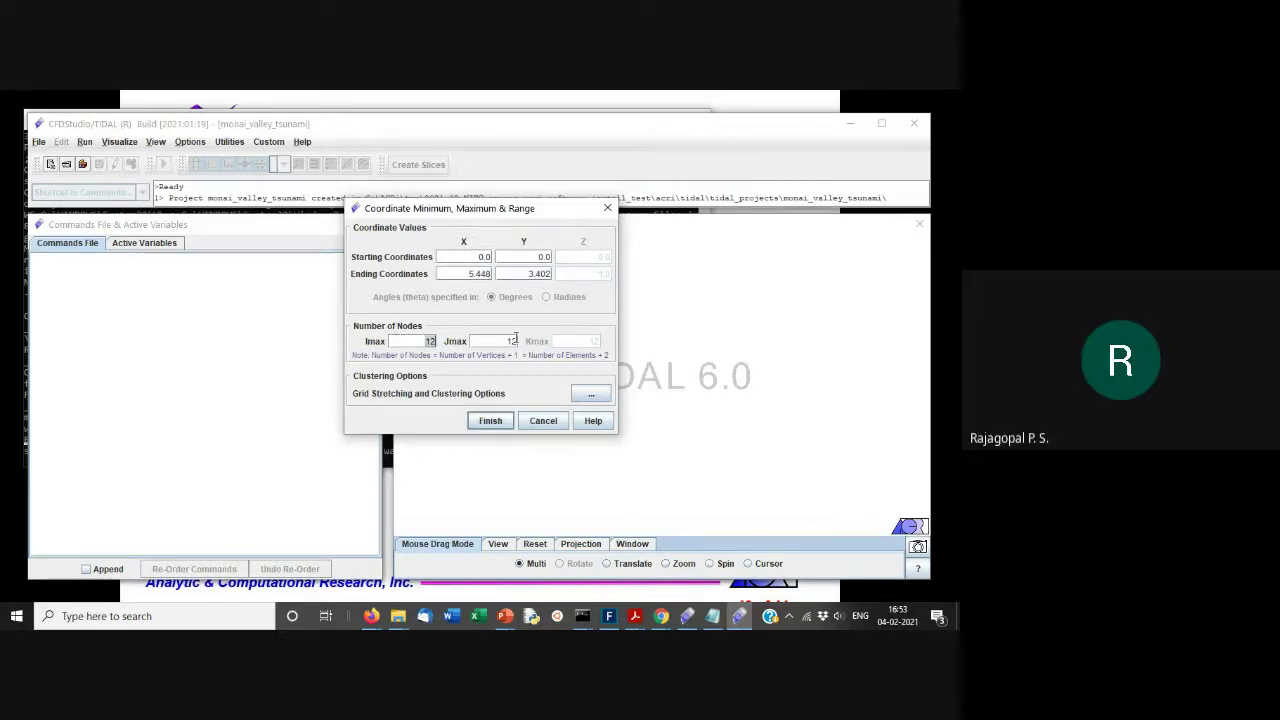
text(301)
click(409, 340)
click(487, 342)
text(245)
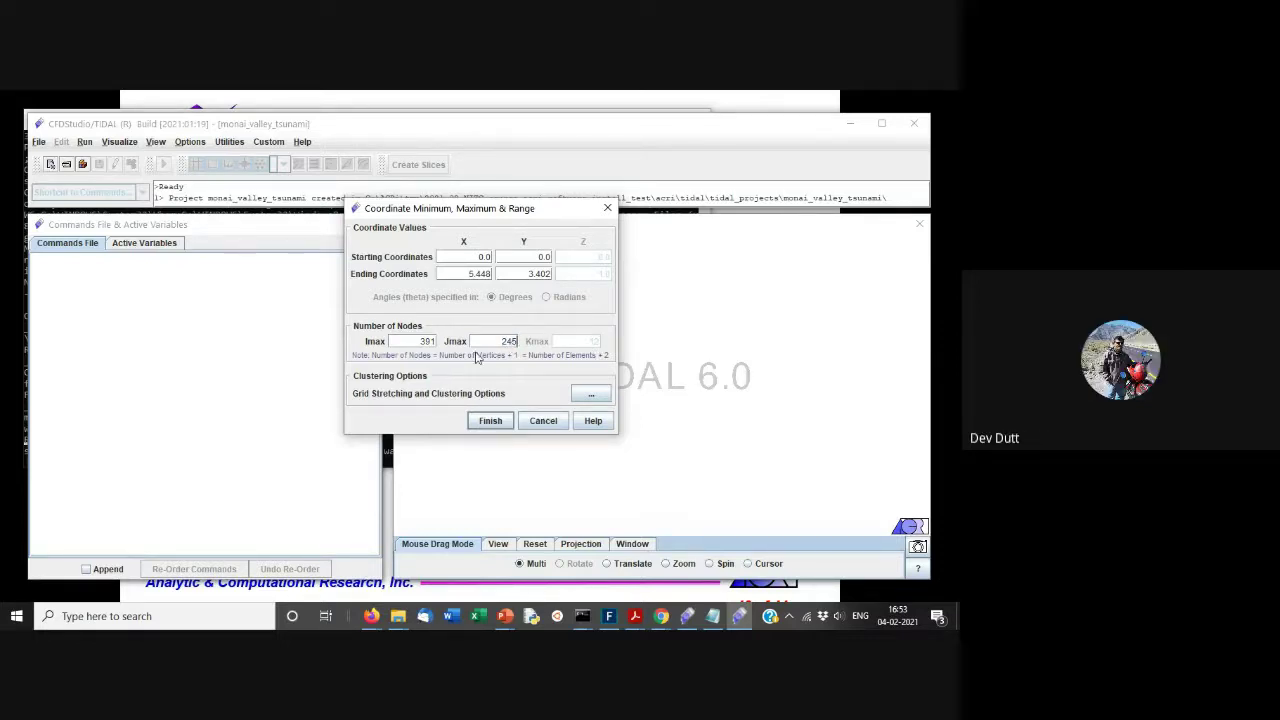
click(490, 421)
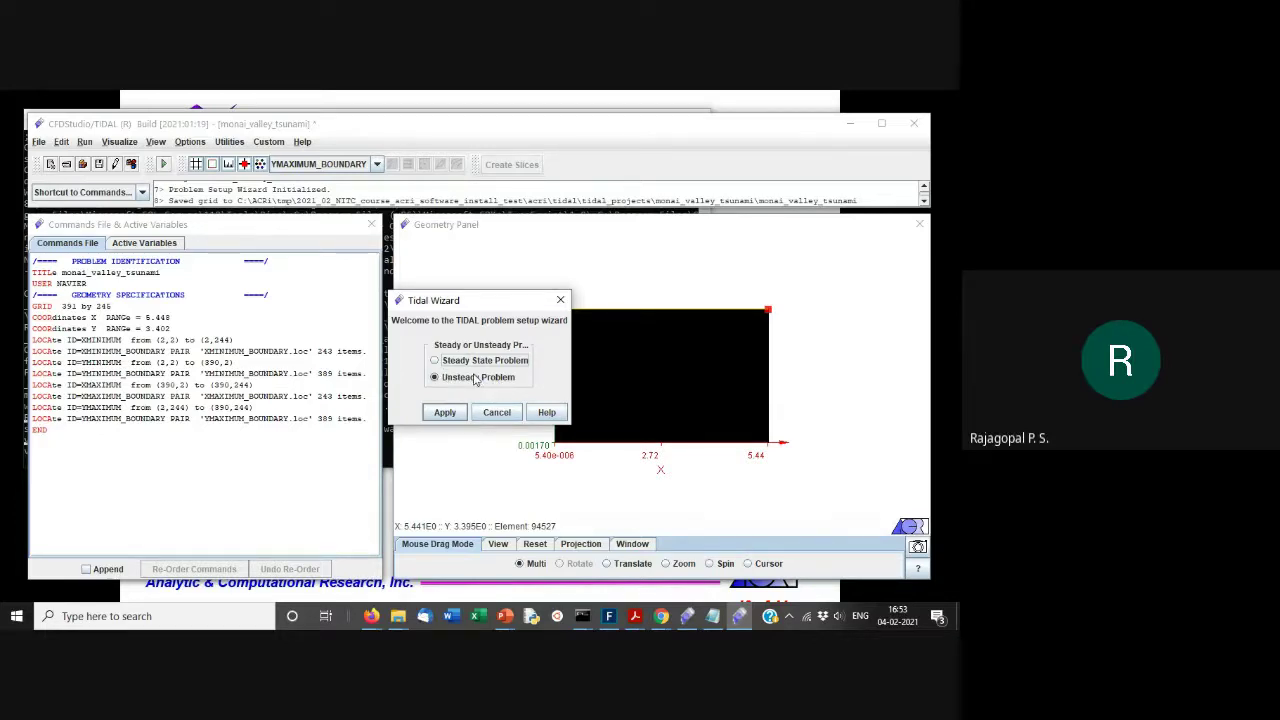
click(455, 418)
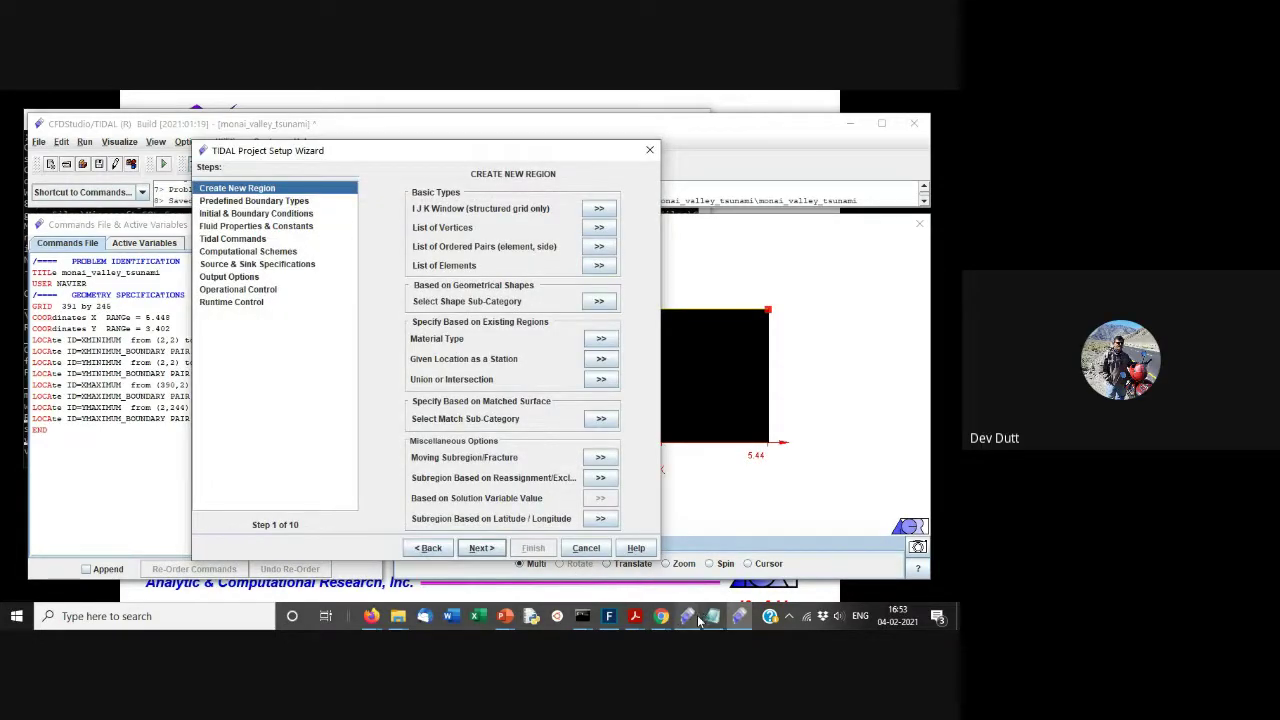
- Switch to the Google Meet window to check on the meeting, and return to the TIDAL Project Setup Wizard
mouse_move(680, 618)
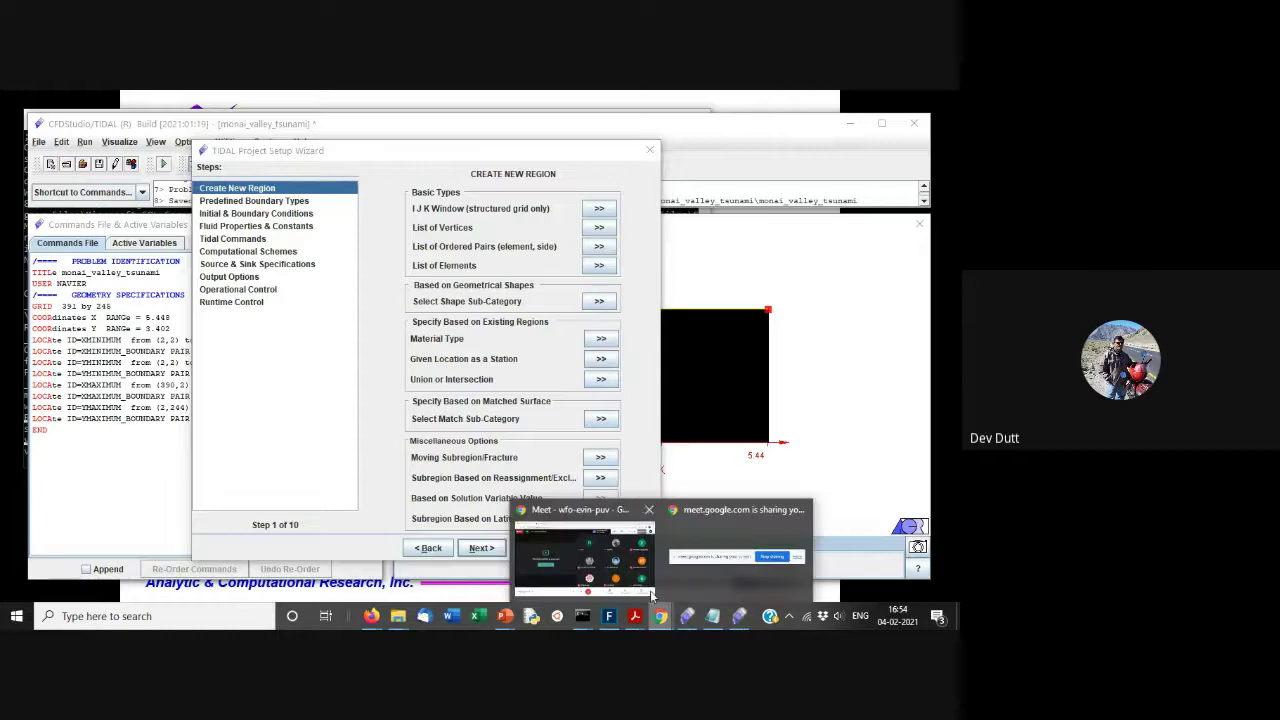
click(675, 560)
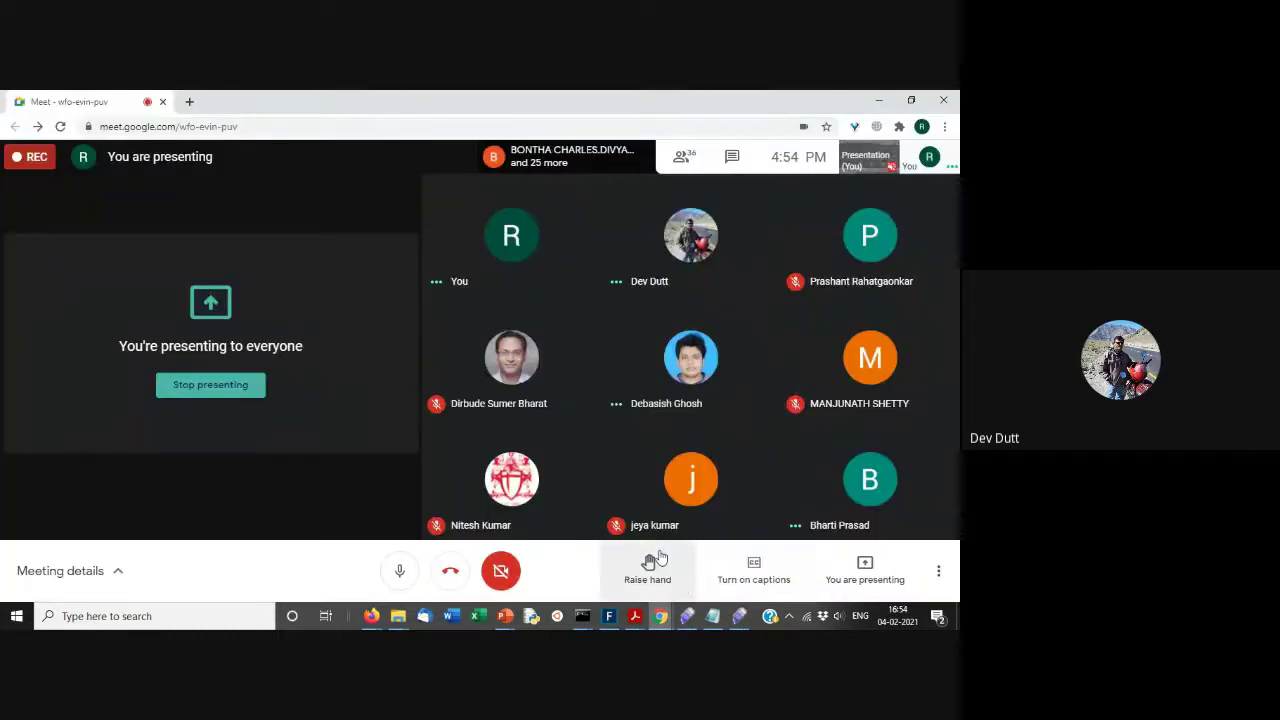
click(878, 100)
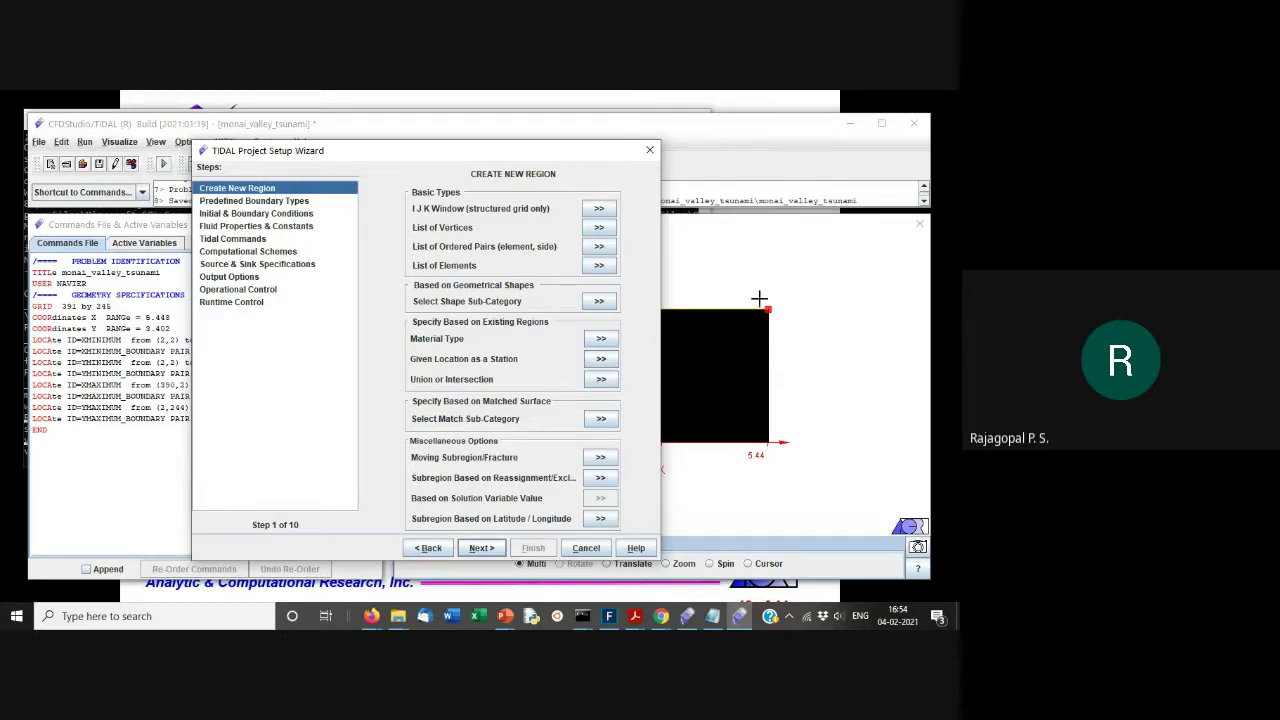
- Create a station region named CH5 at the given location X 4.521, Y 1.196
drag(488, 154, 589, 142)
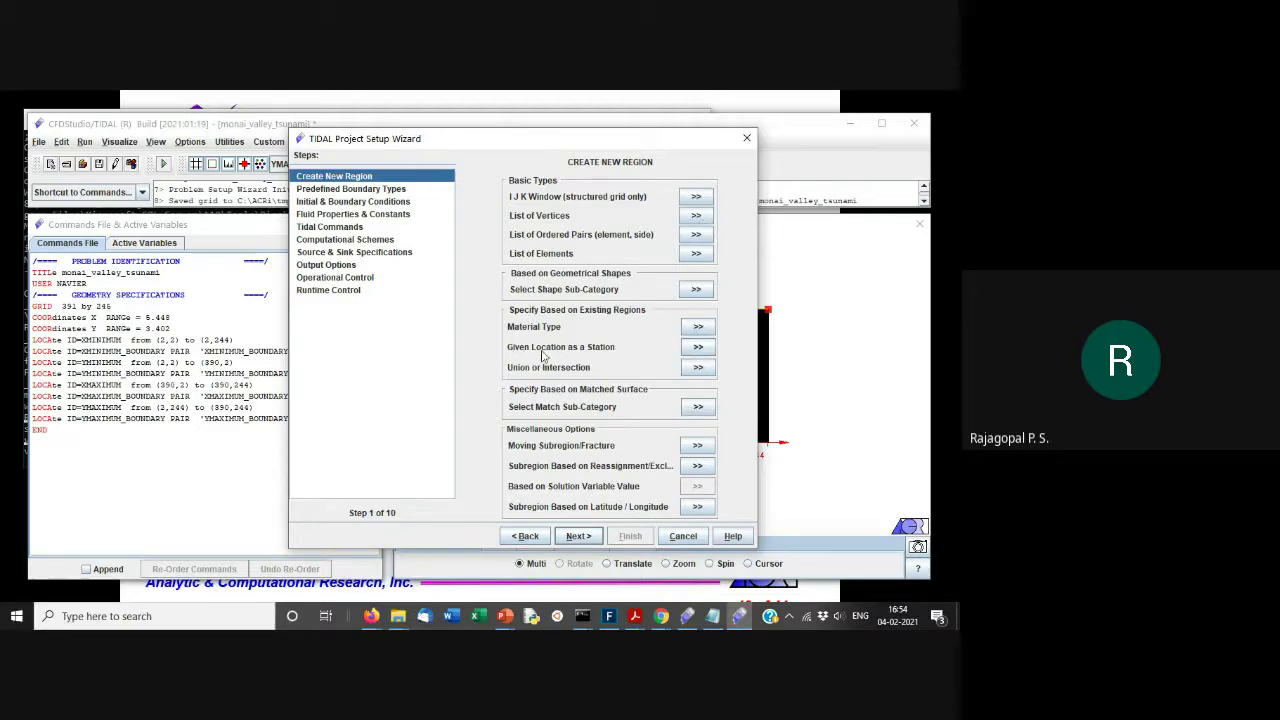
click(700, 349)
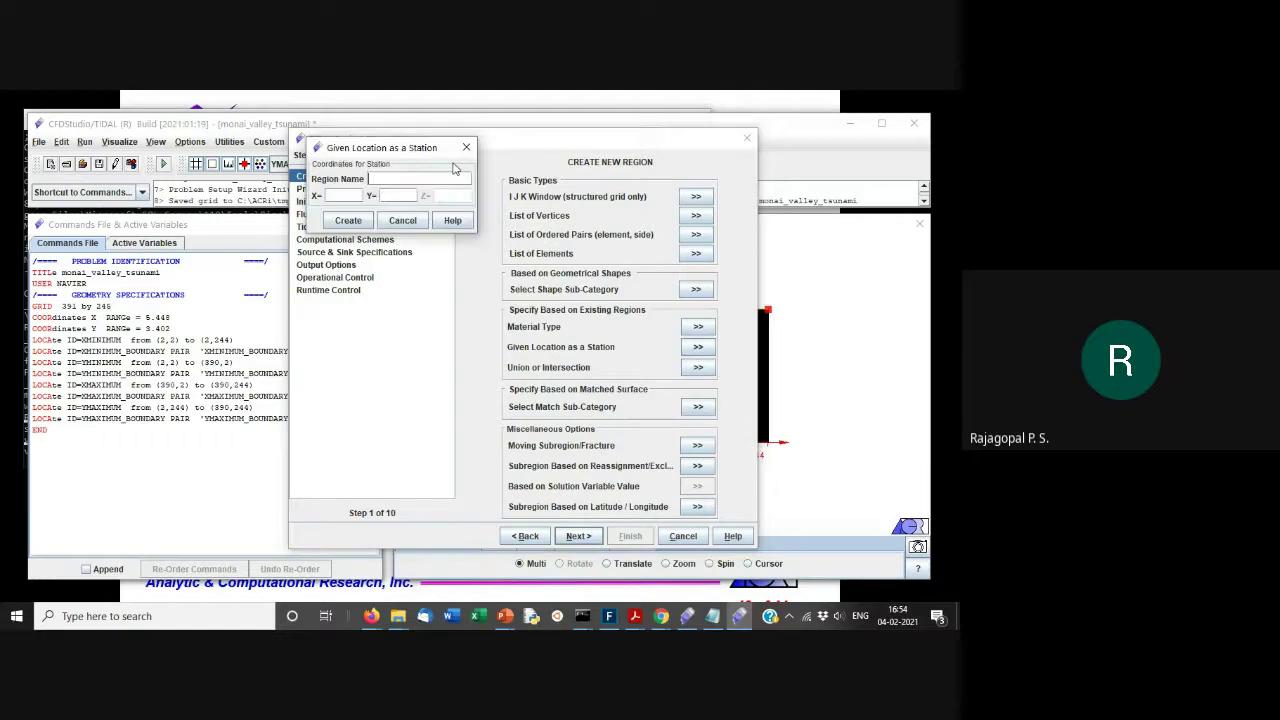
drag(385, 230, 516, 254)
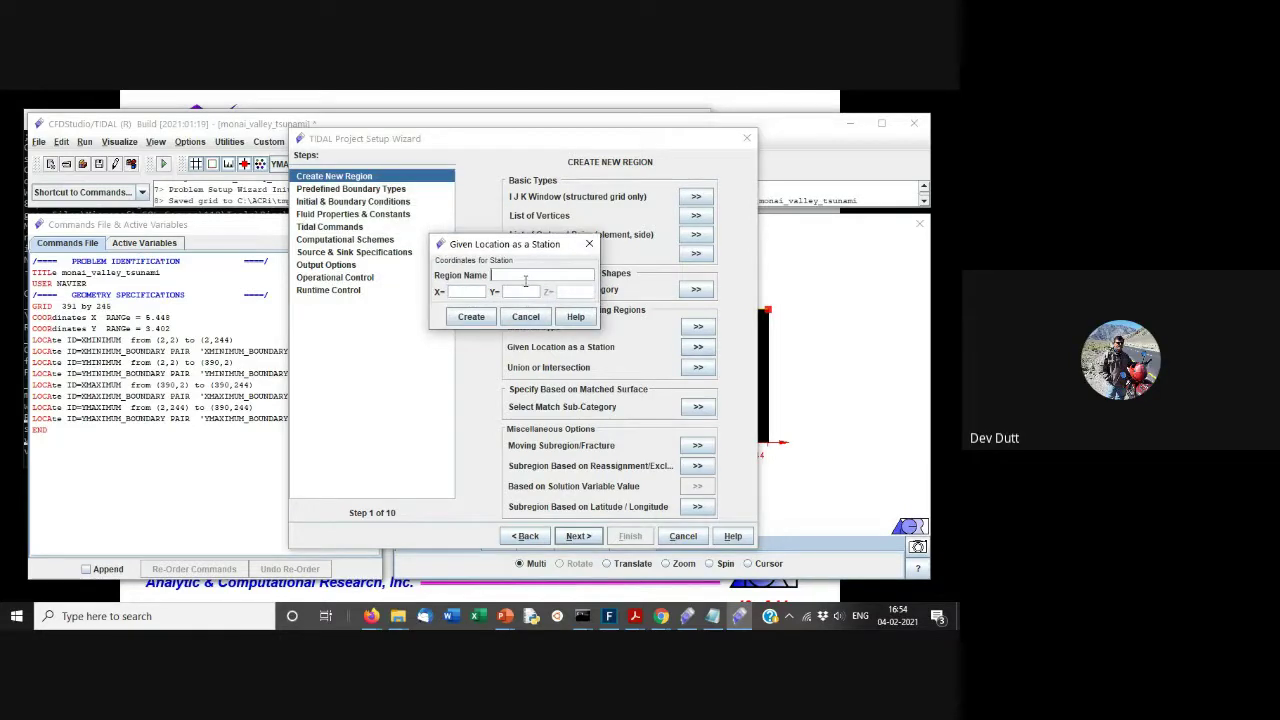
text(CH)
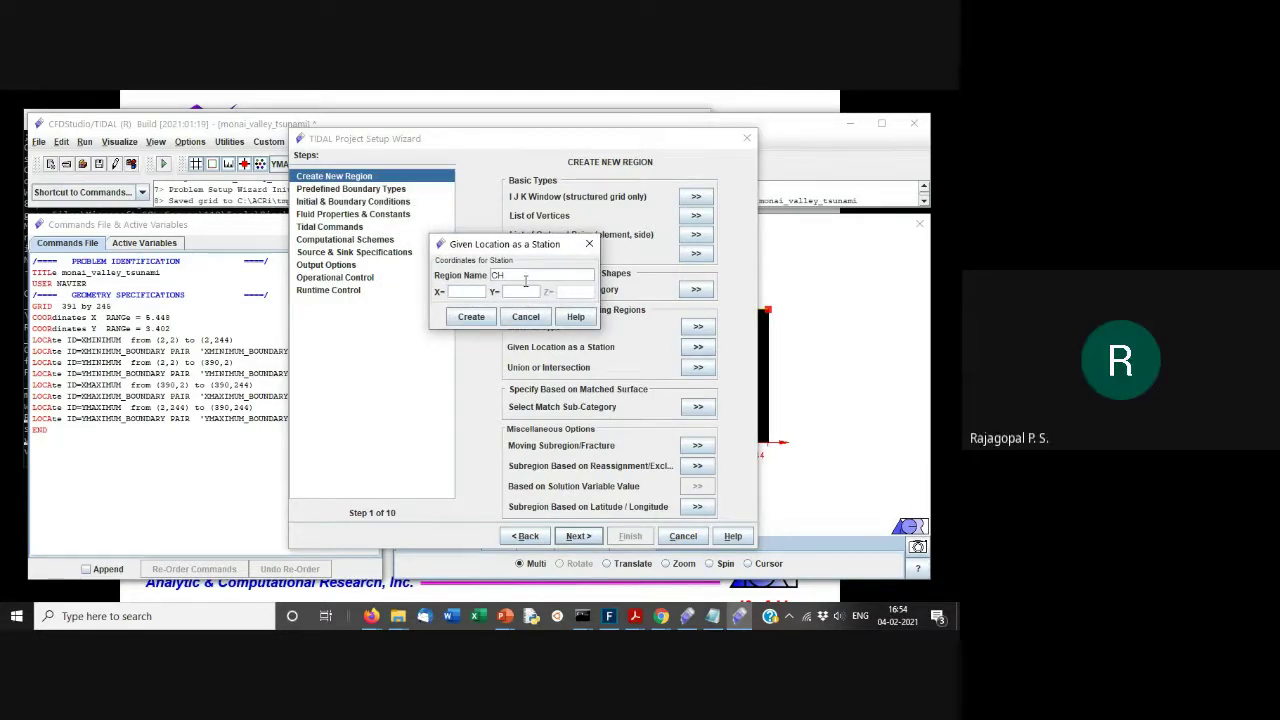
text(5)
double_click(500, 275)
click(464, 294)
text(4.5211.55)
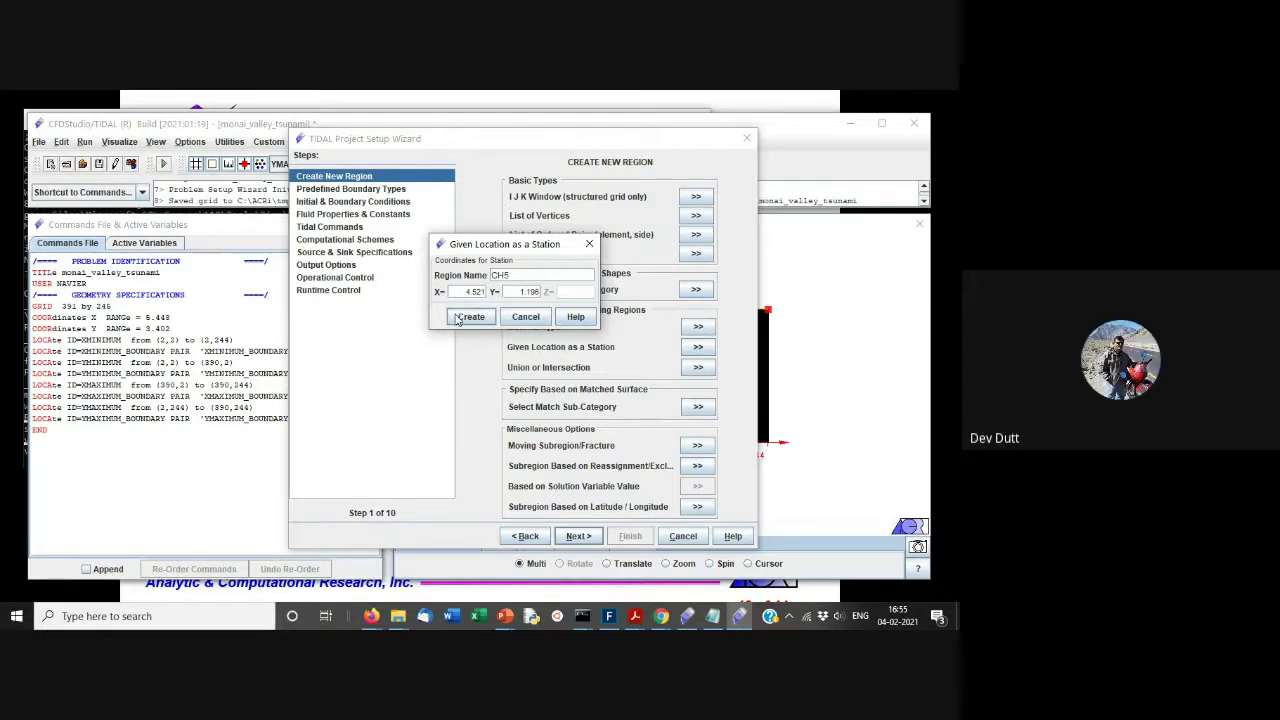
click(470, 317)
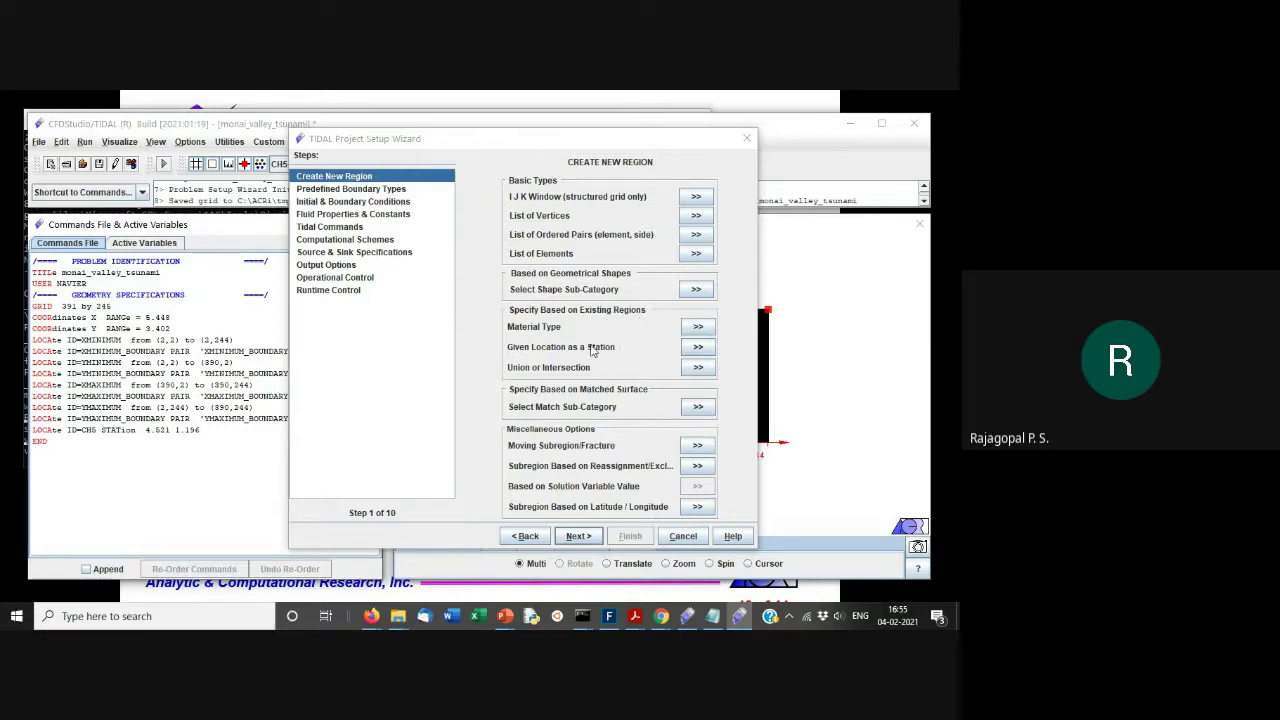
- Create a second station region named CH7 at X 4.521, Y 1.696
click(698, 348)
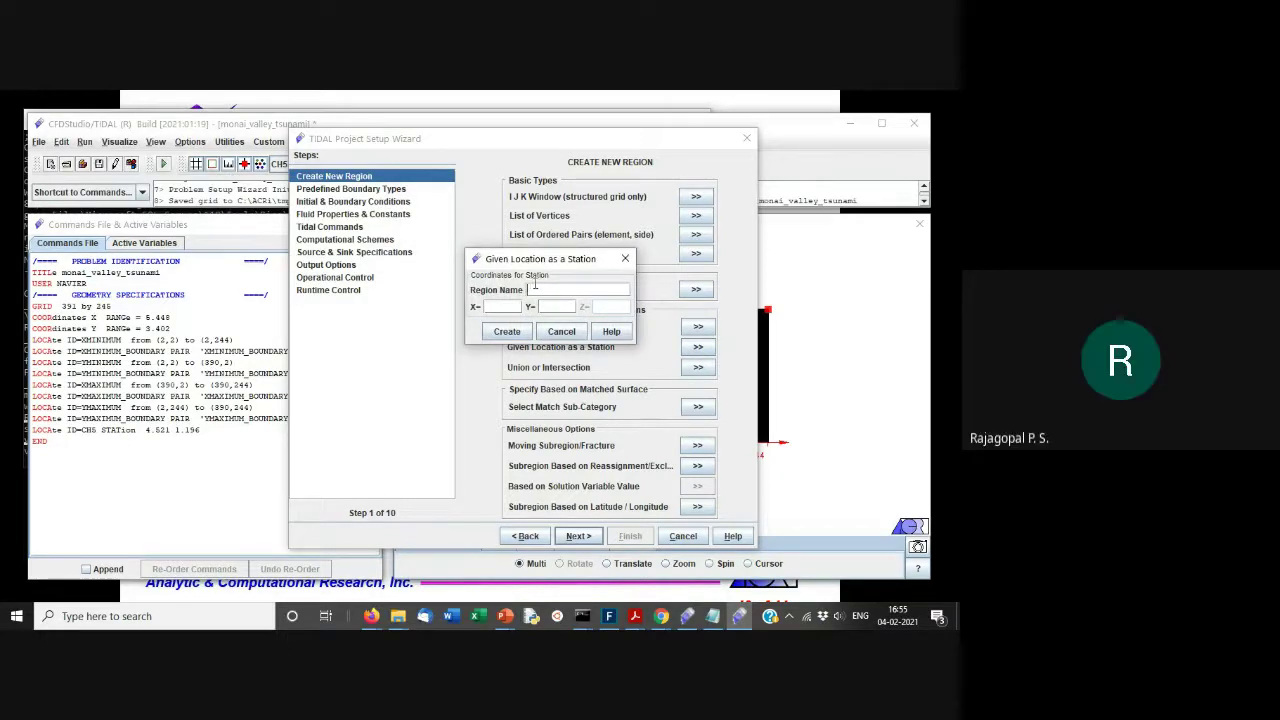
text(CH)
text(4.521)
click(556, 305)
text(1.696)
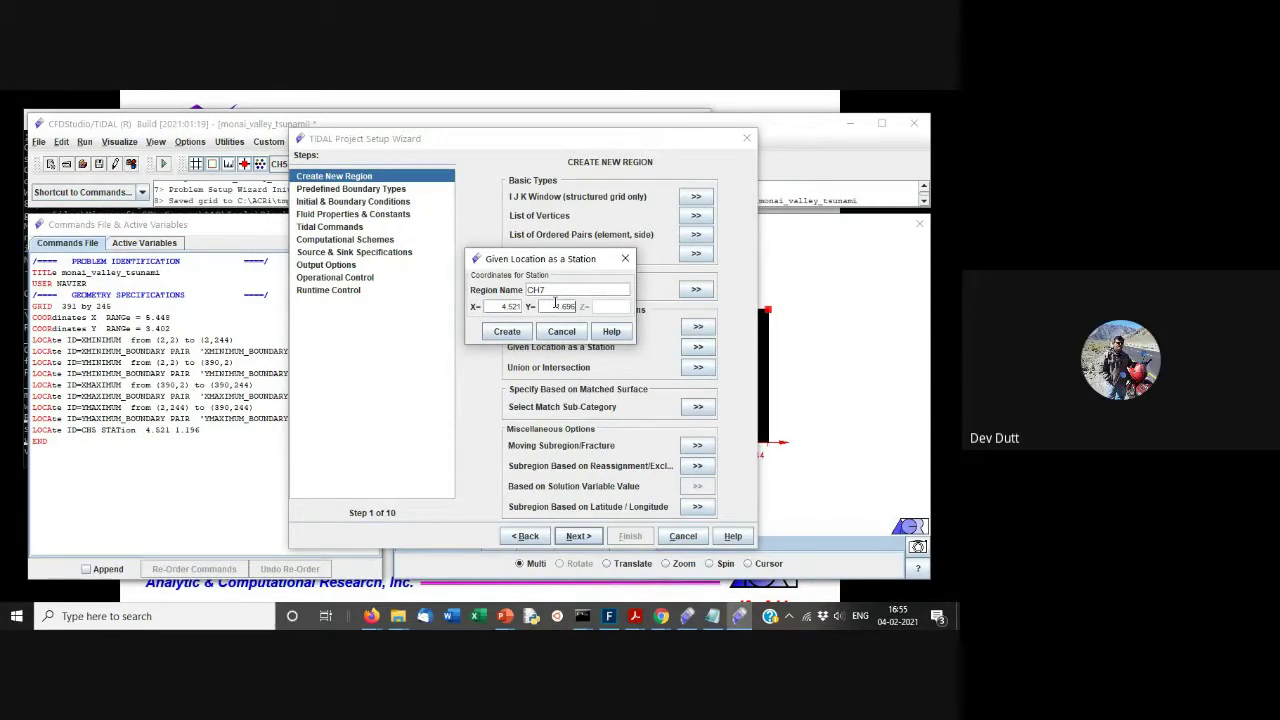
click(508, 334)
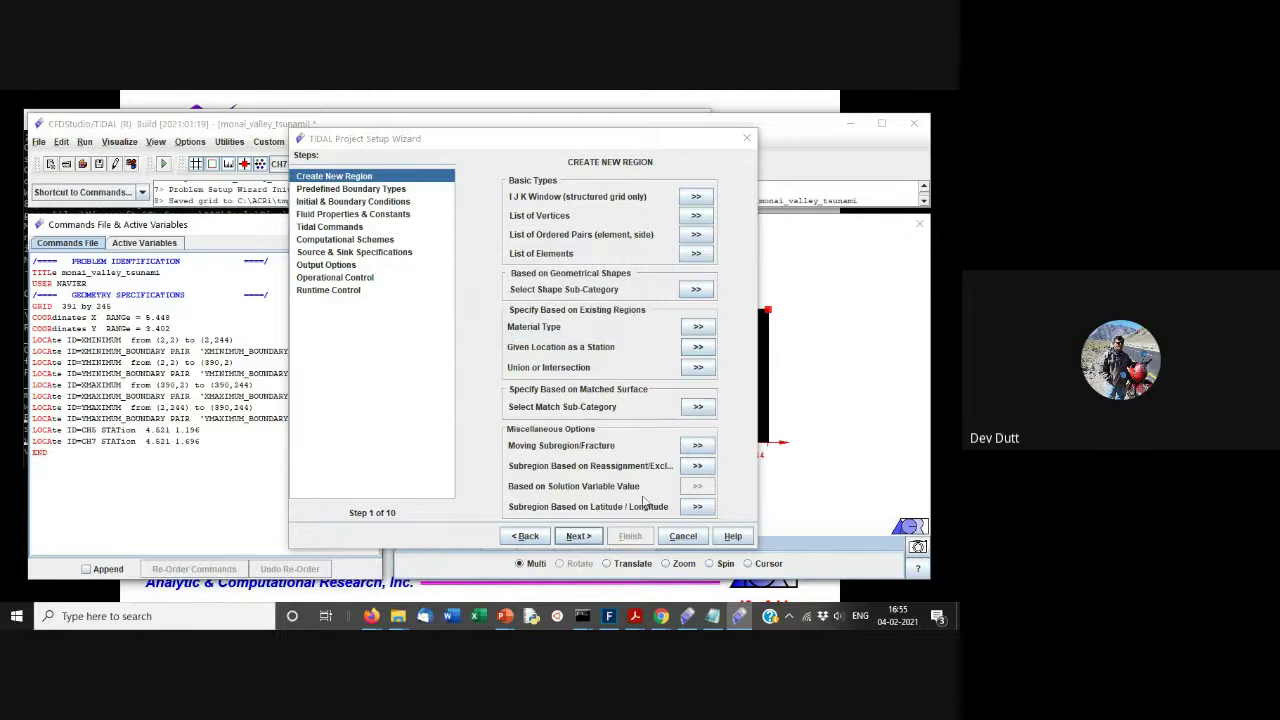
- Switch to Google Meet to read the meeting chat messages, and return to the TIDAL wizard
click(760, 530)
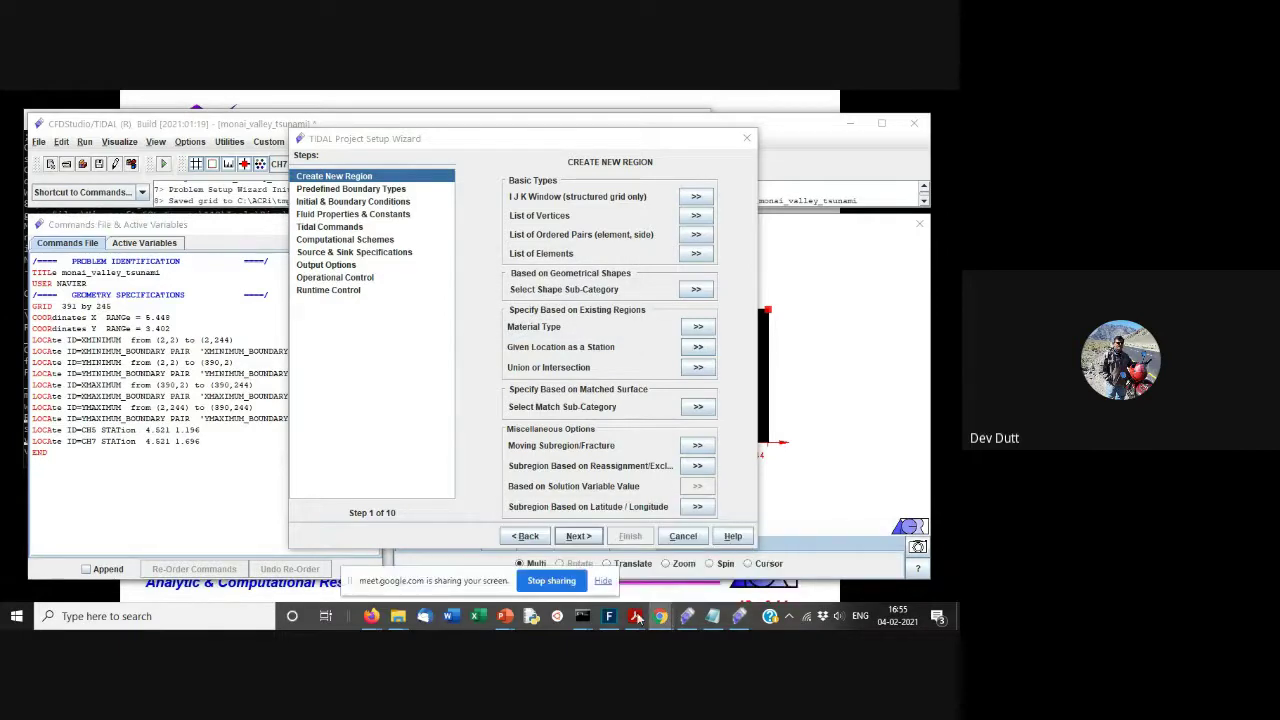
click(604, 581)
mouse_move(660, 616)
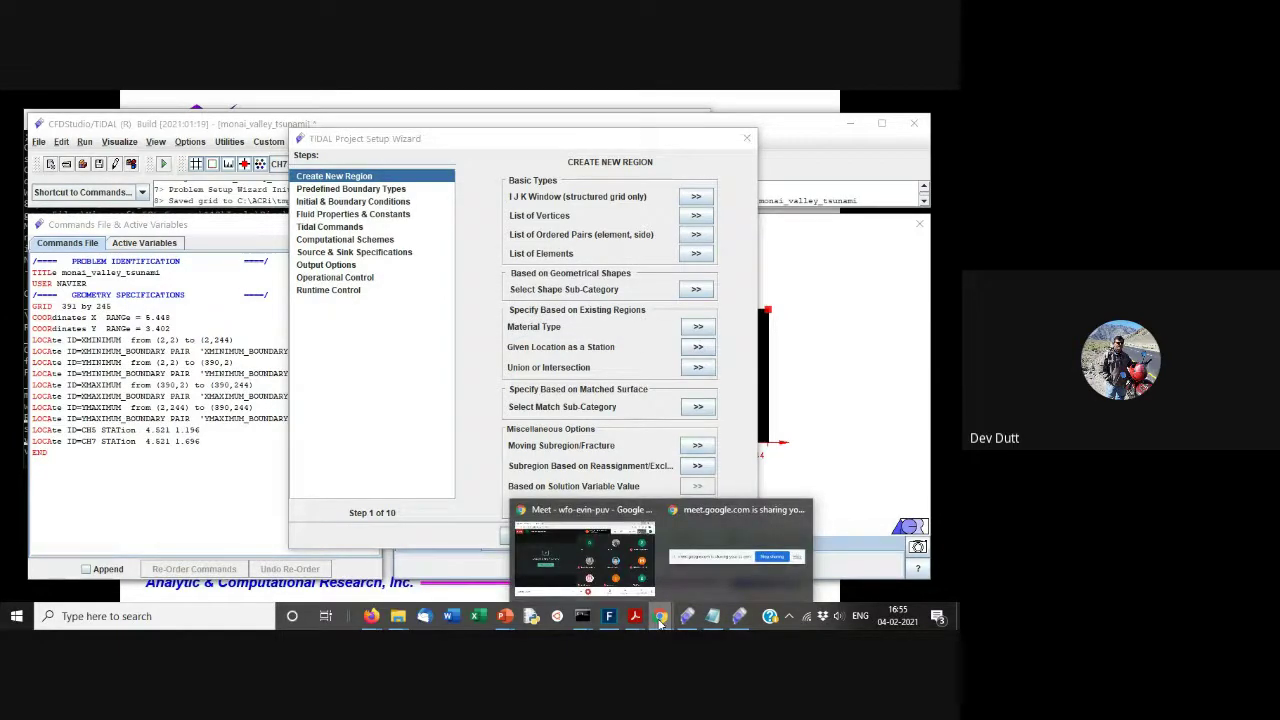
click(601, 584)
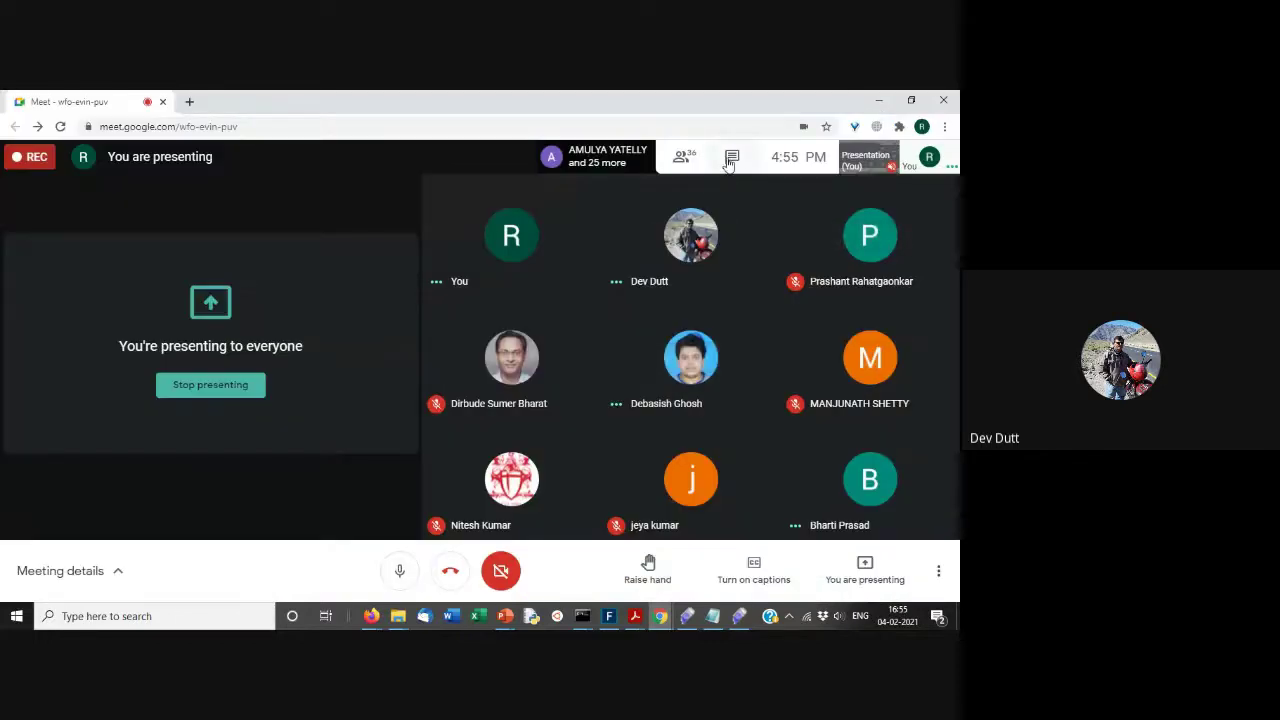
click(728, 158)
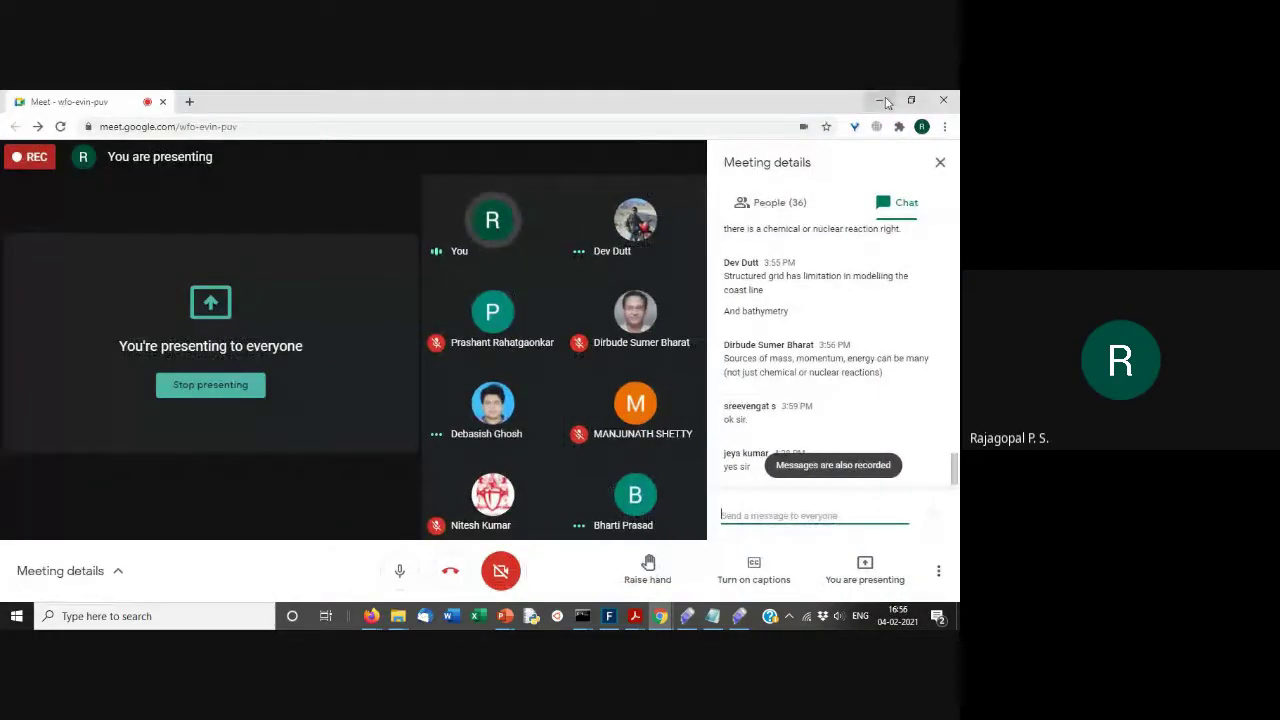
click(879, 100)
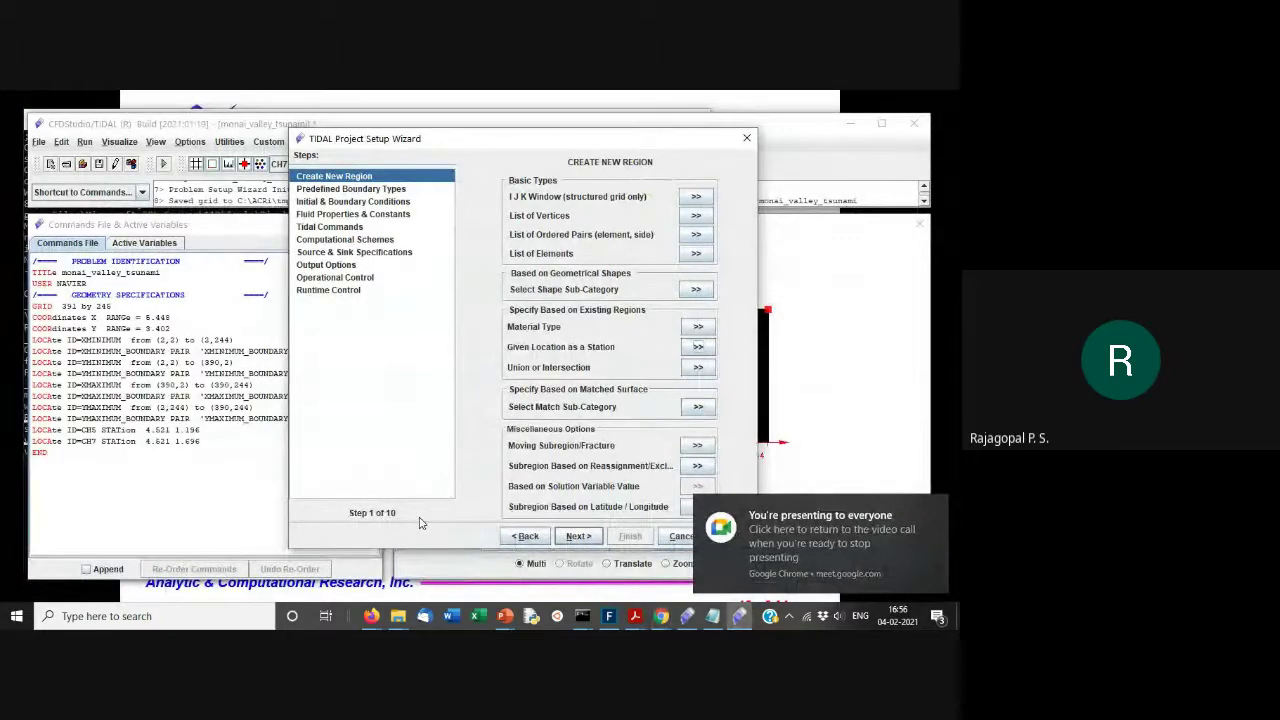
- Create a third station region named CH9 at X 4.521, Y 2.129, and advance the wizard to Predefined Boundary Types
click(690, 348)
drag(204, 202, 600, 207)
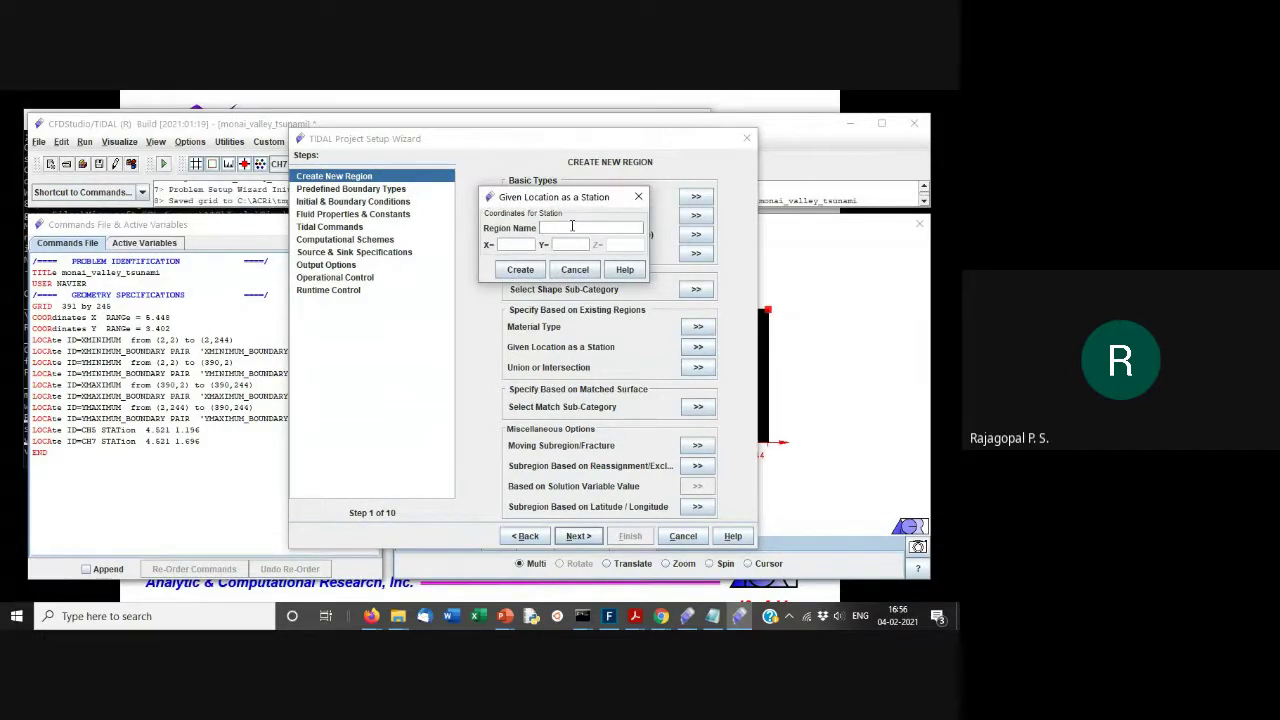
click(572, 226)
text(CH)
text(9)
text(4.521)
click(556, 245)
text(2.128)
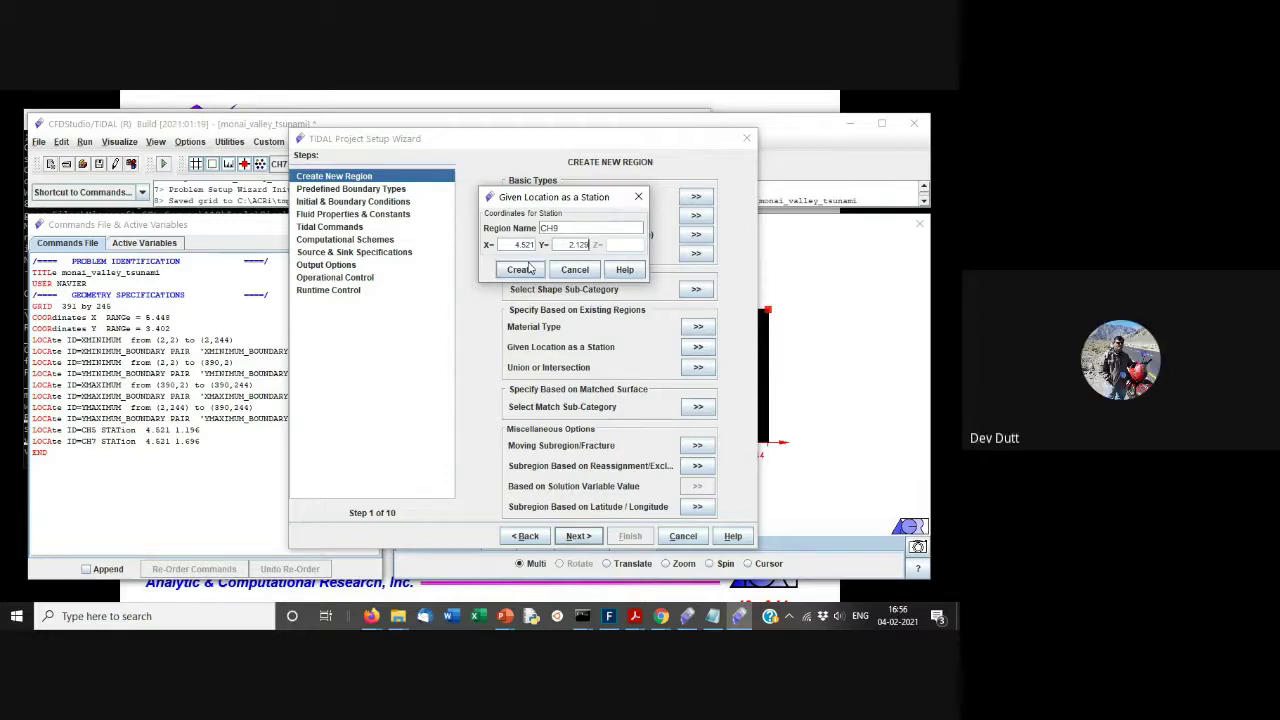
click(530, 268)
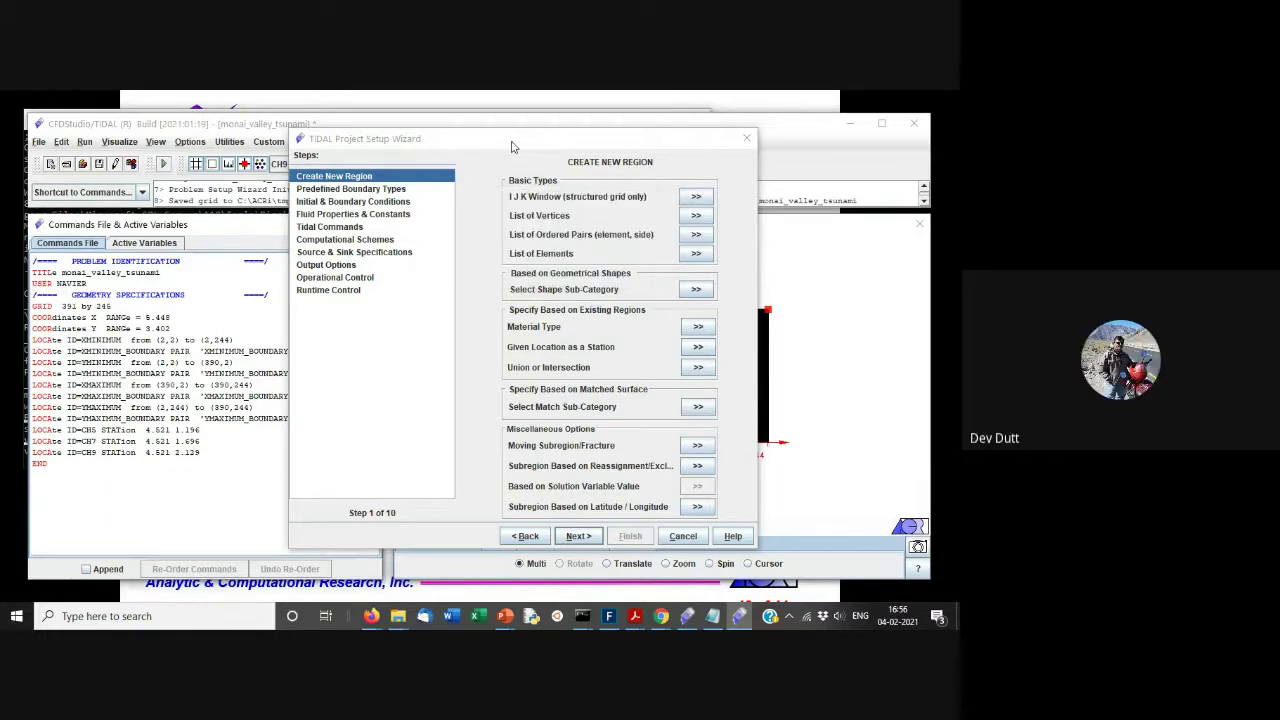
drag(508, 146, 406, 133)
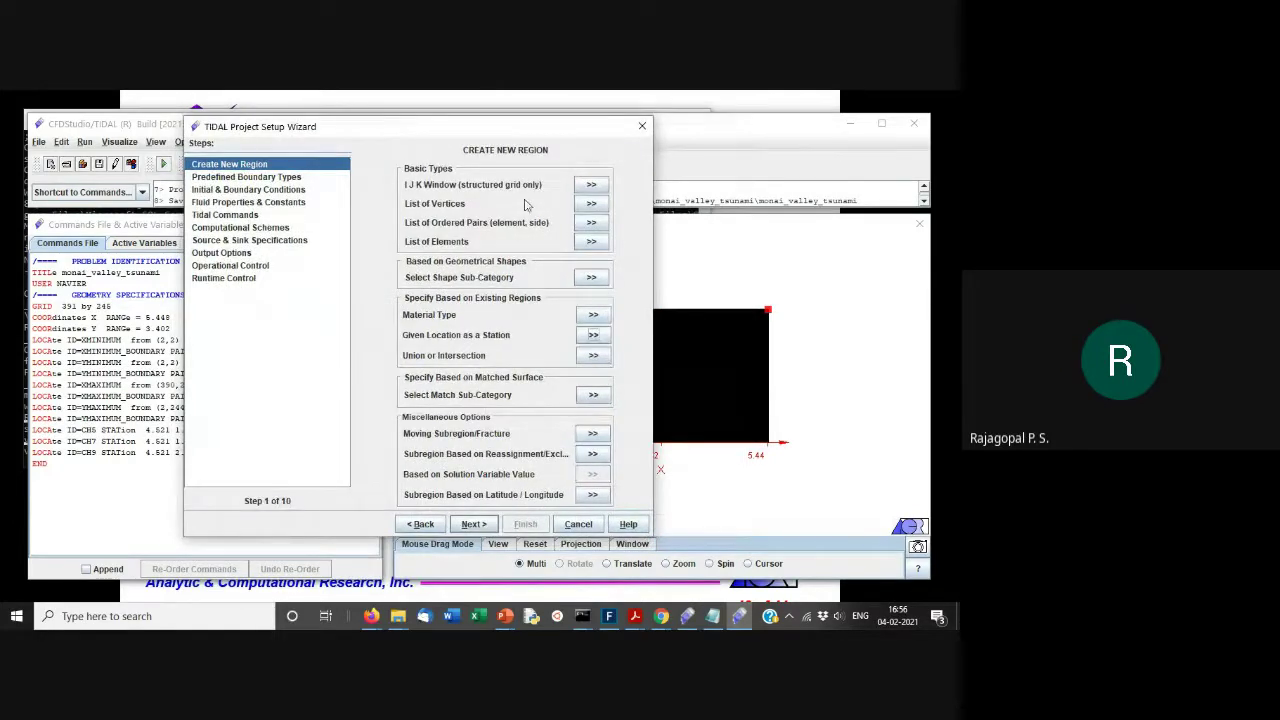
click(473, 526)
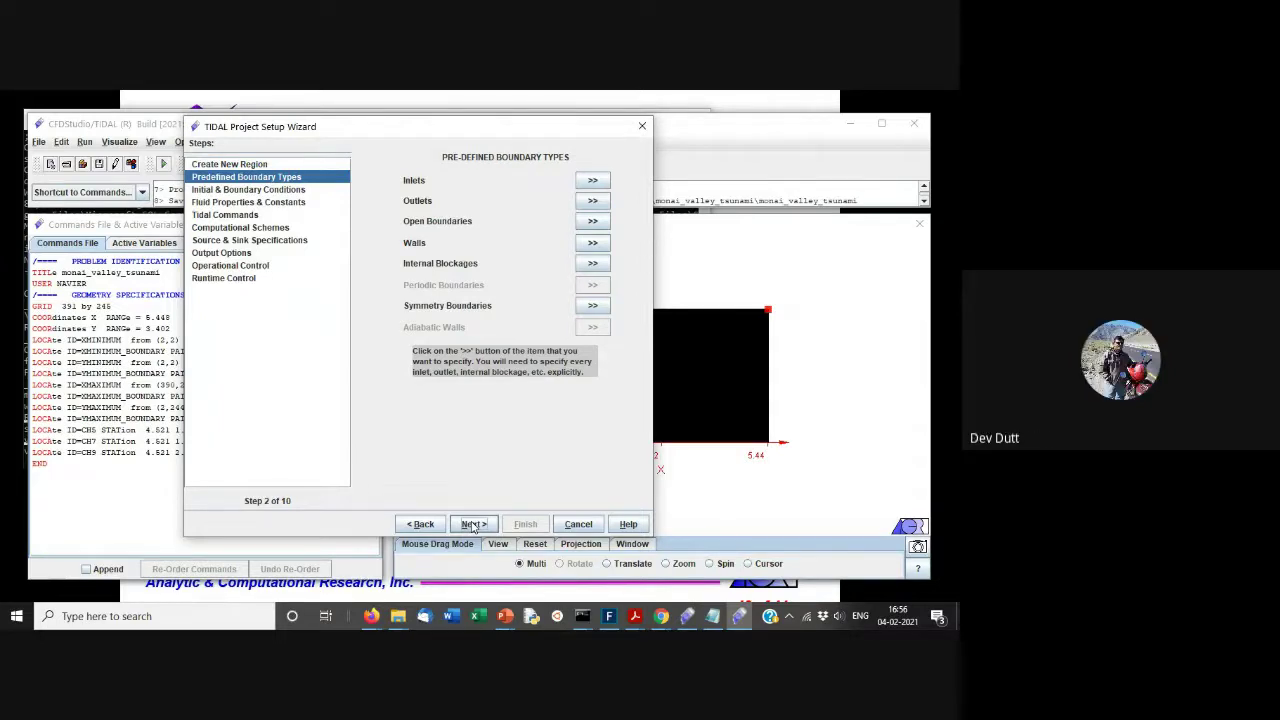
- Switch to the PowerPoint slide show, handwrite a number starting with 4 above the Monai Valley title, and return to the TIDAL wizard
click(685, 618)
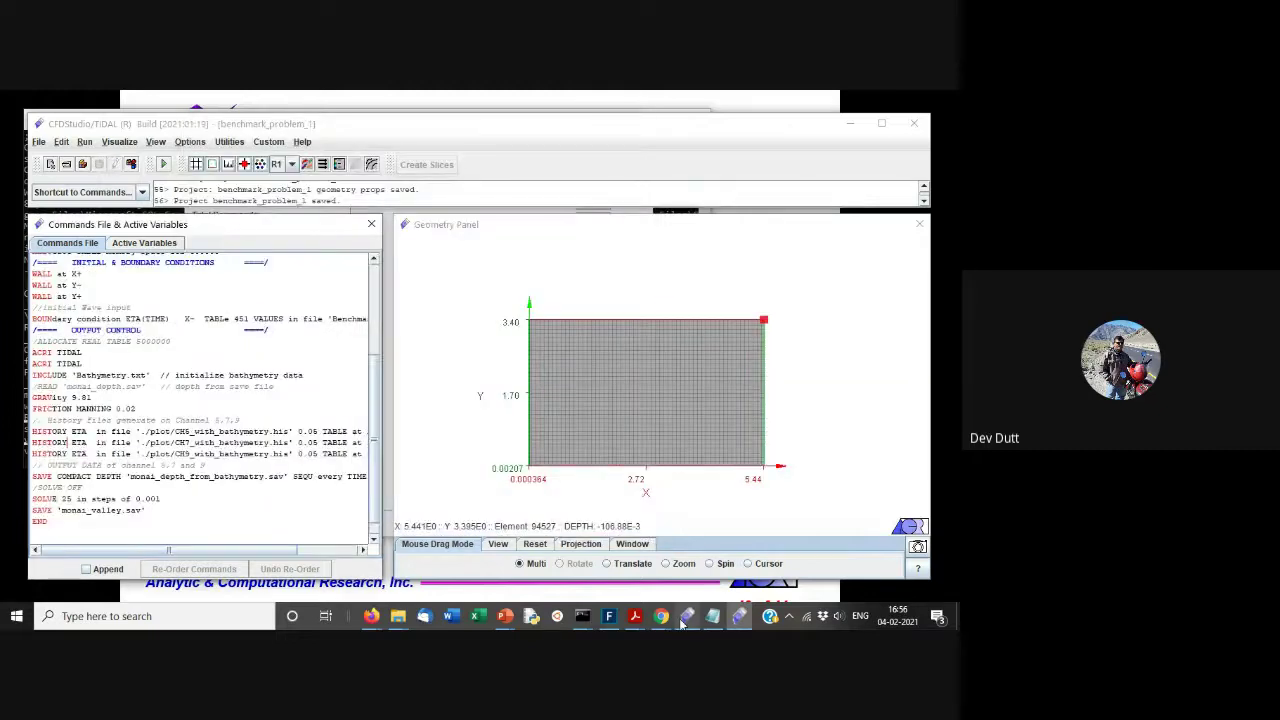
click(848, 124)
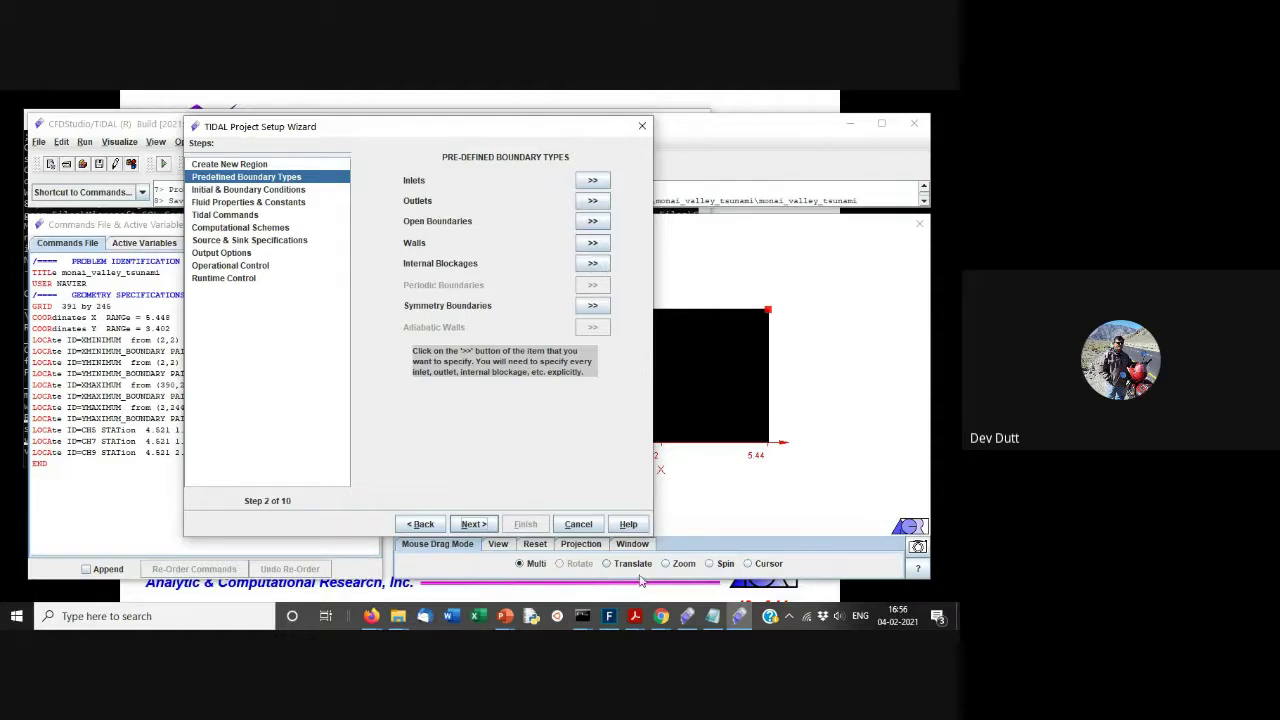
mouse_move(512, 622)
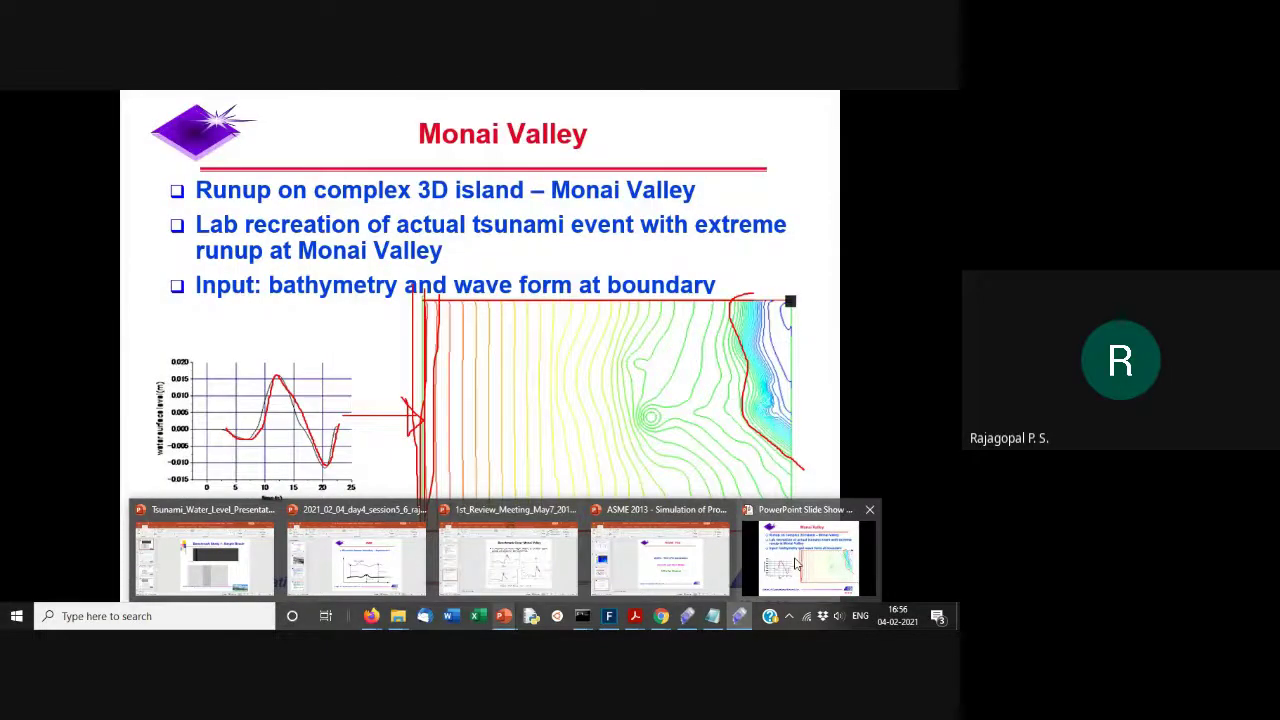
click(810, 555)
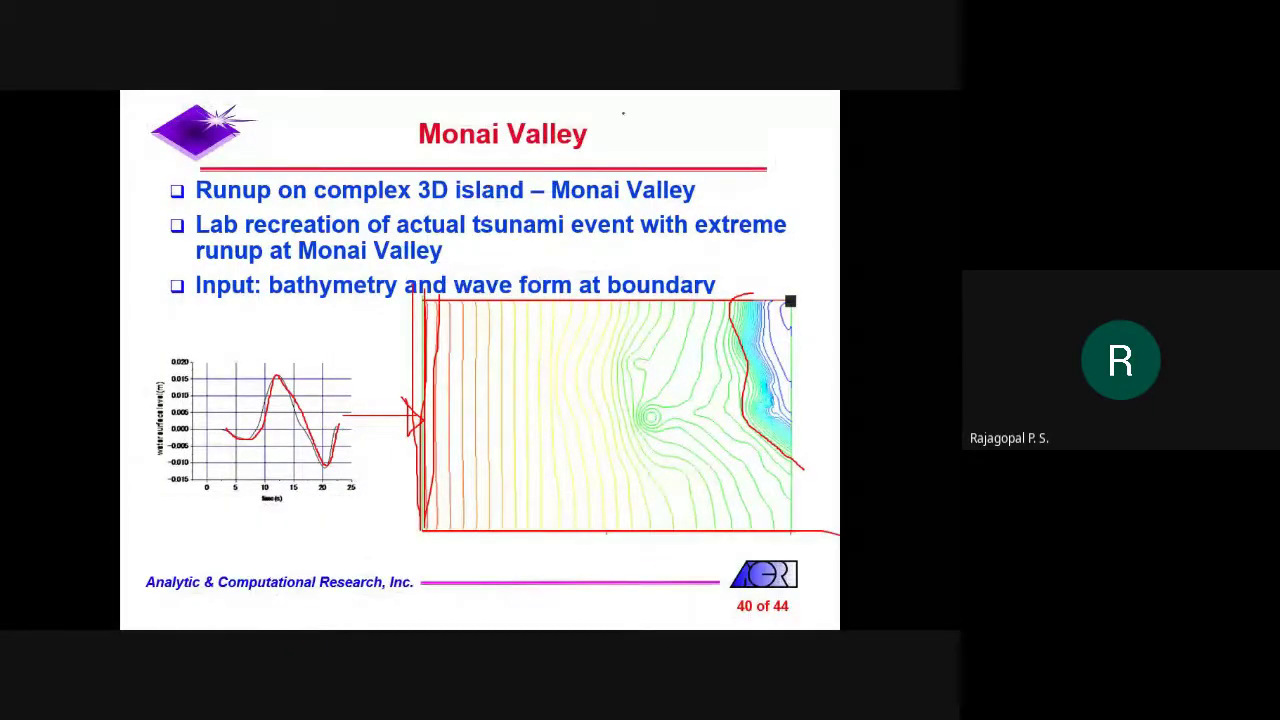
mouse_move(626, 112)
mouse_down()
mouse_move(650, 116)
mouse_move(636, 127)
mouse_up()
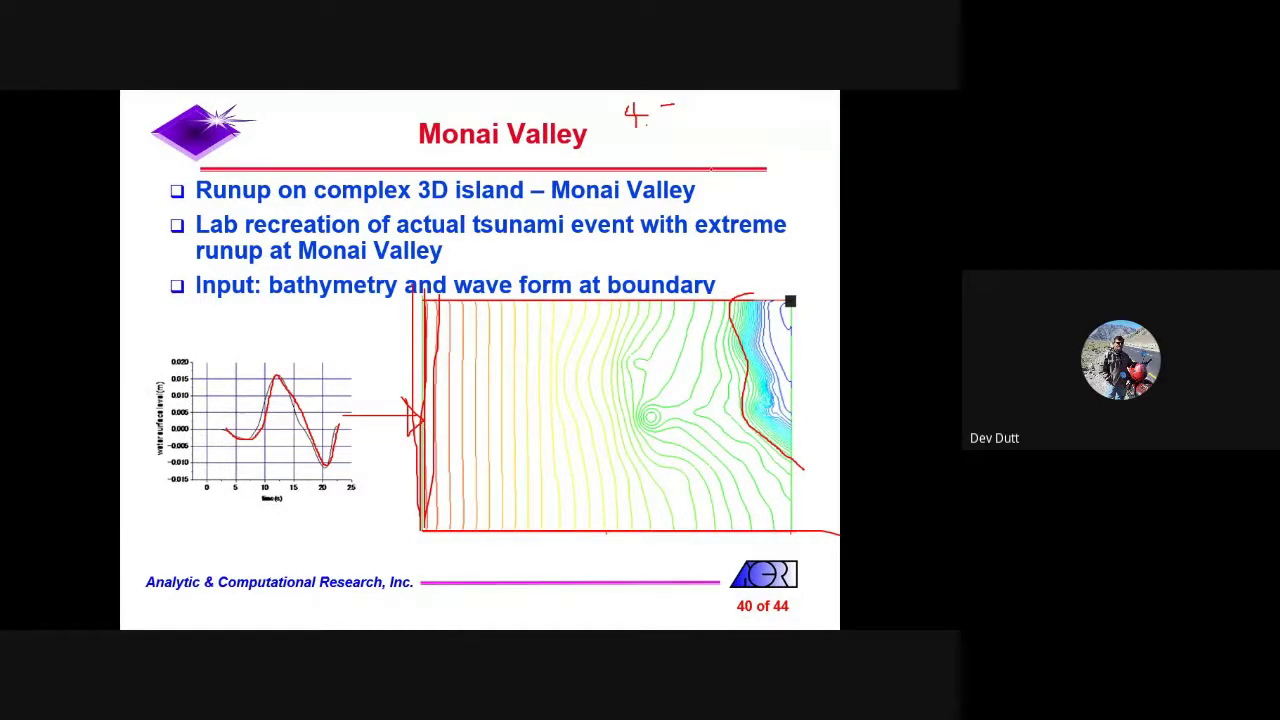
key(alt+Tab)
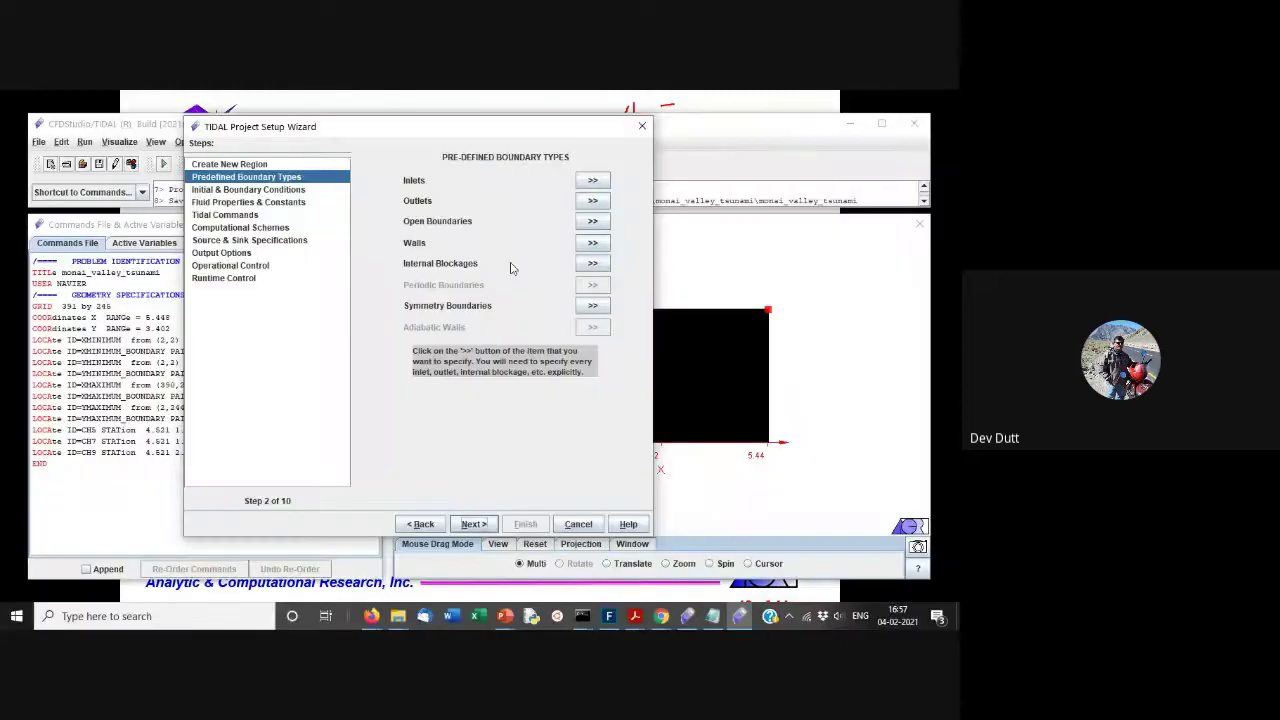
click(238, 164)
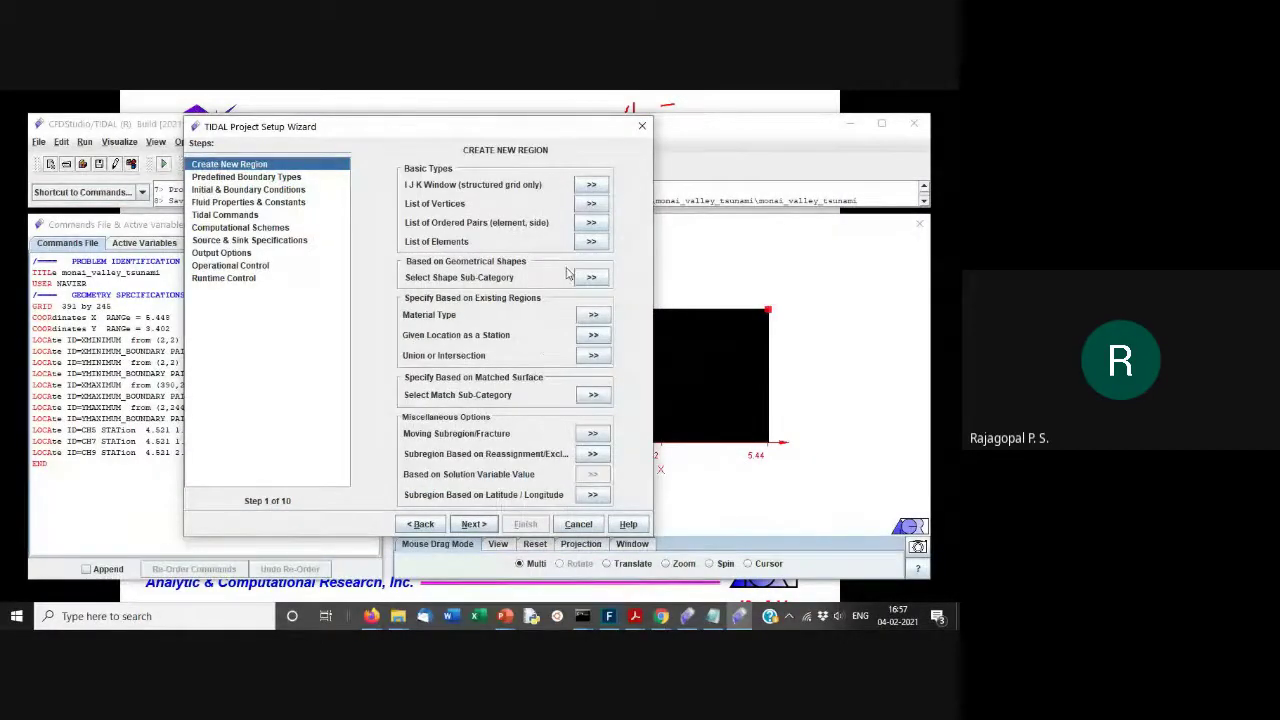
click(593, 335)
click(349, 157)
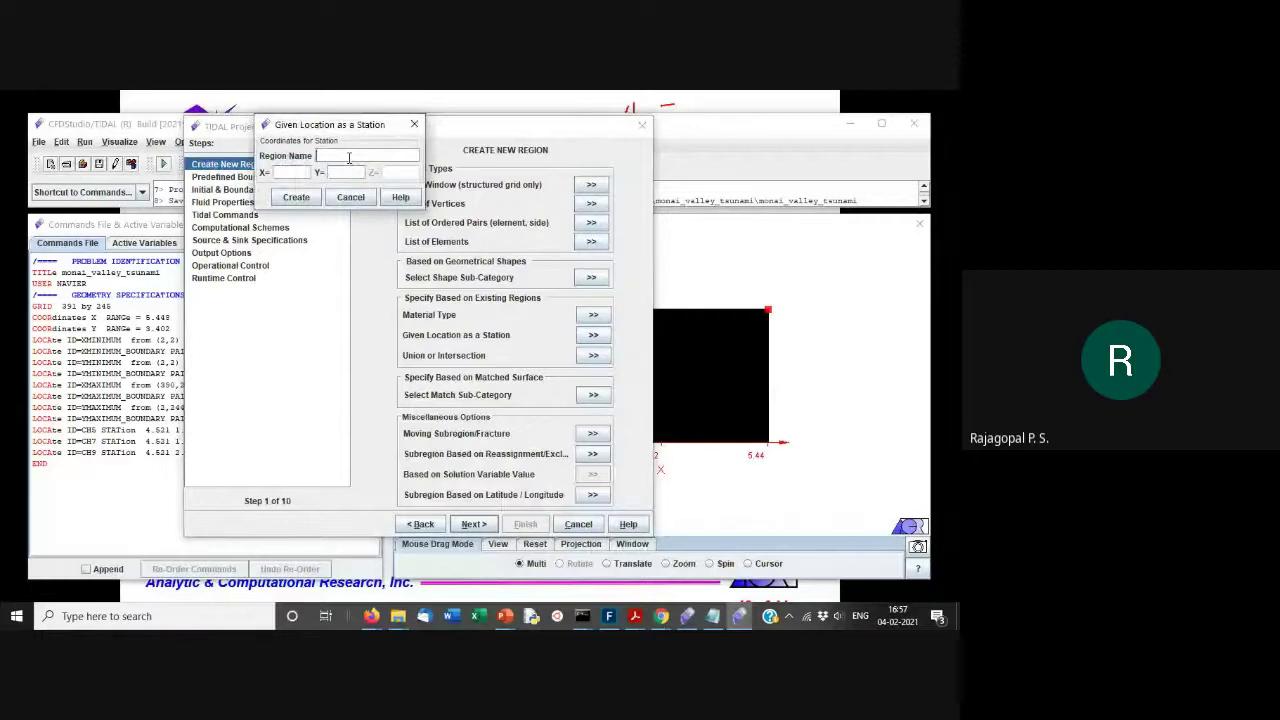
text(CH5)
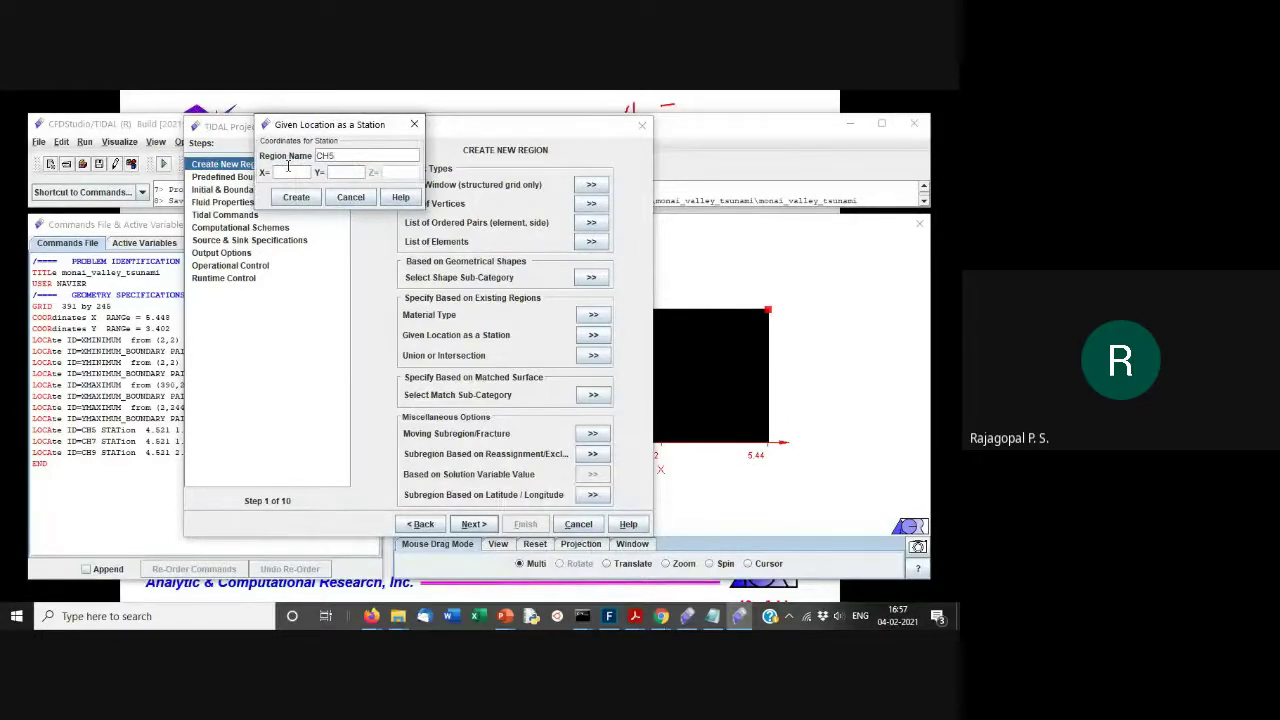
click(356, 198)
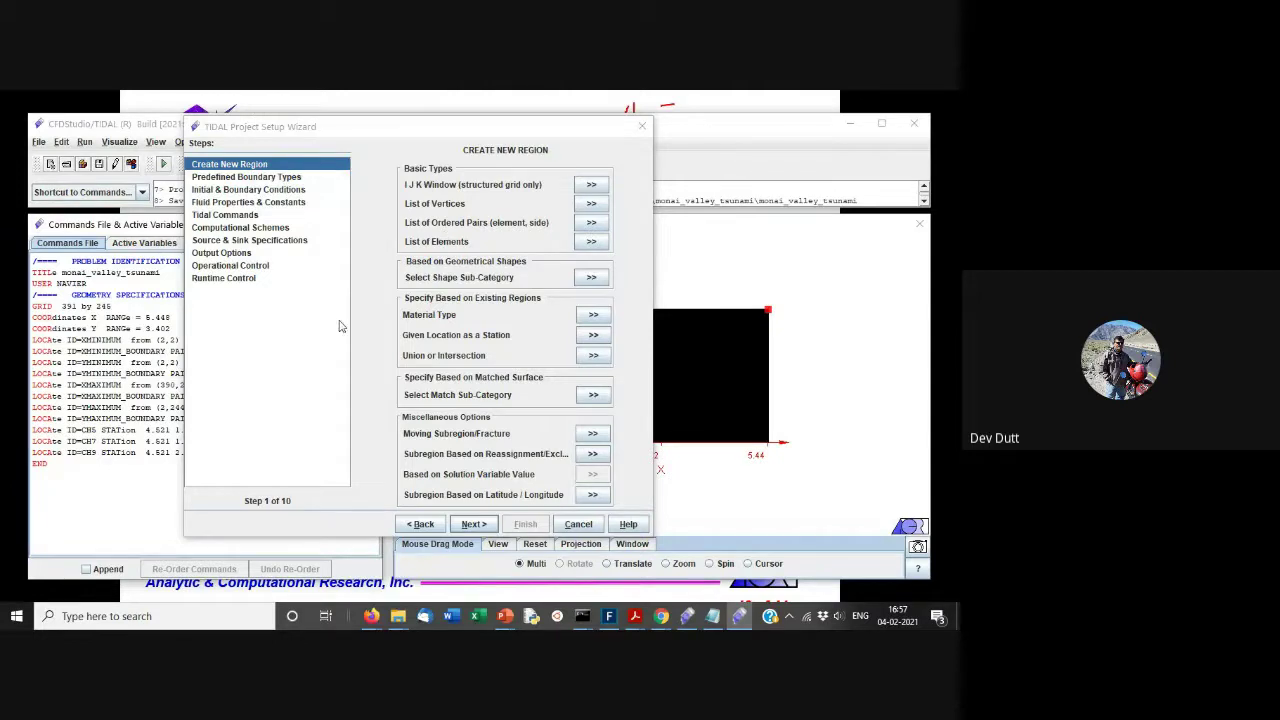
- Move the setup wizard aside and highlight the coordinate range and both grid dimensions in the commands file
drag(317, 126, 457, 145)
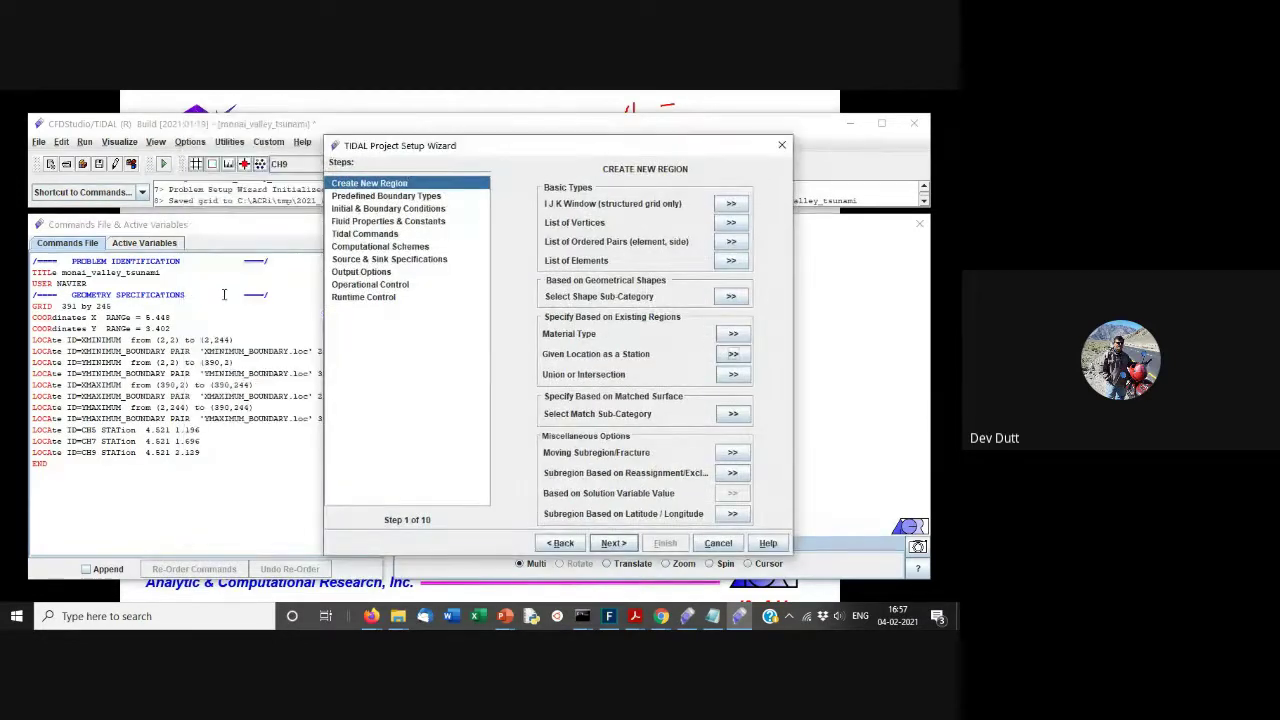
mouse_move(146, 317)
mouse_down()
mouse_move(172, 317)
mouse_move(147, 329)
mouse_up()
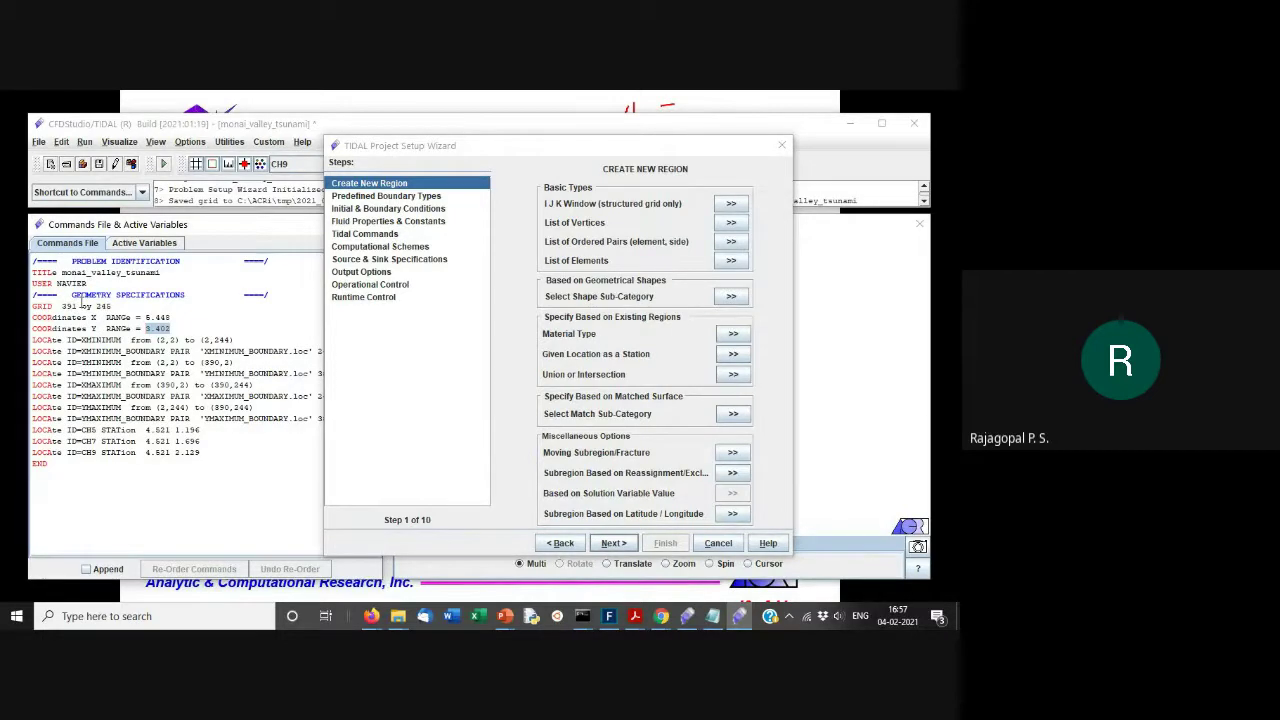
double_click(72, 306)
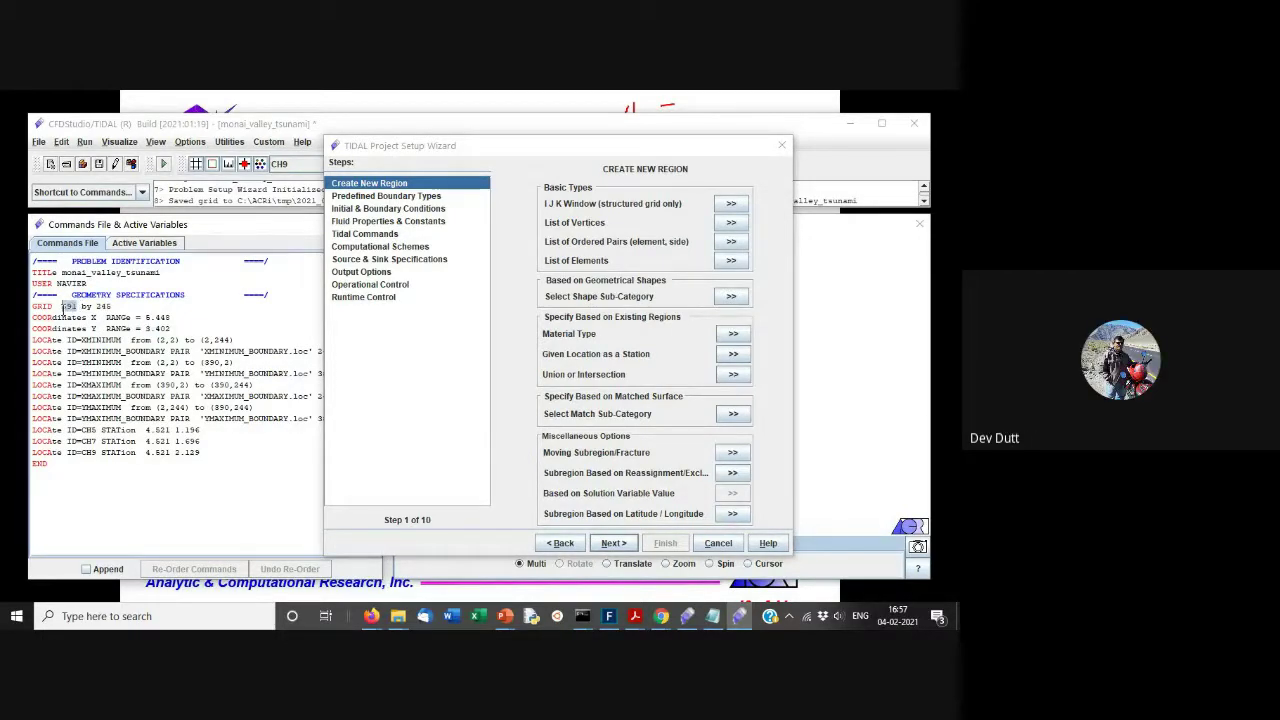
double_click(104, 306)
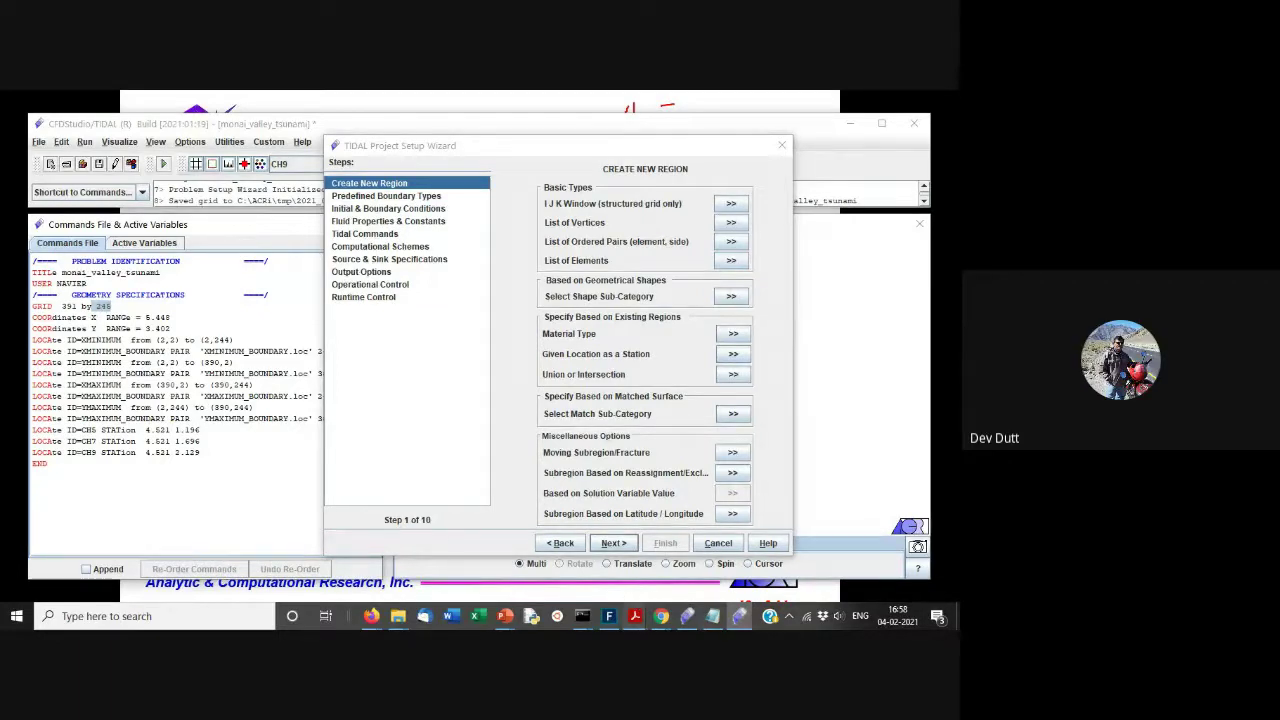
- Switch to Google Meet to check the meeting chat, and return to the TIDAL setup wizard
mouse_move(660, 616)
click(582, 550)
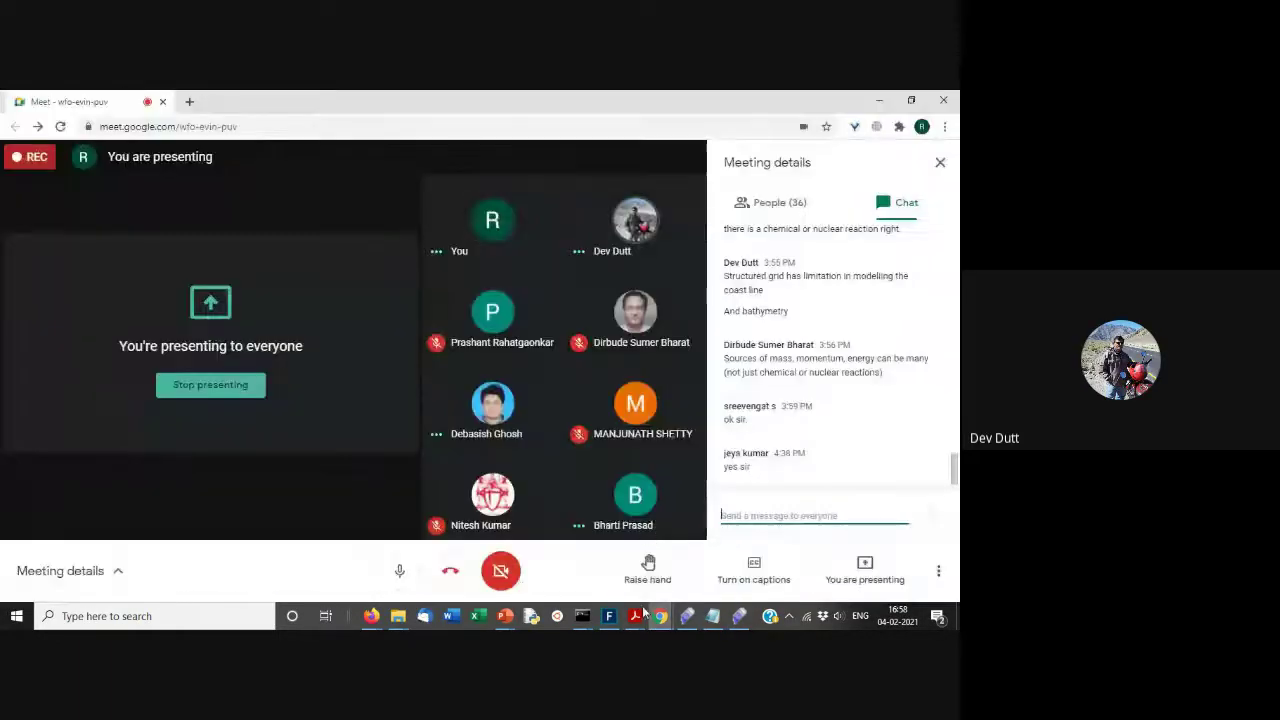
key(alt+Tab)
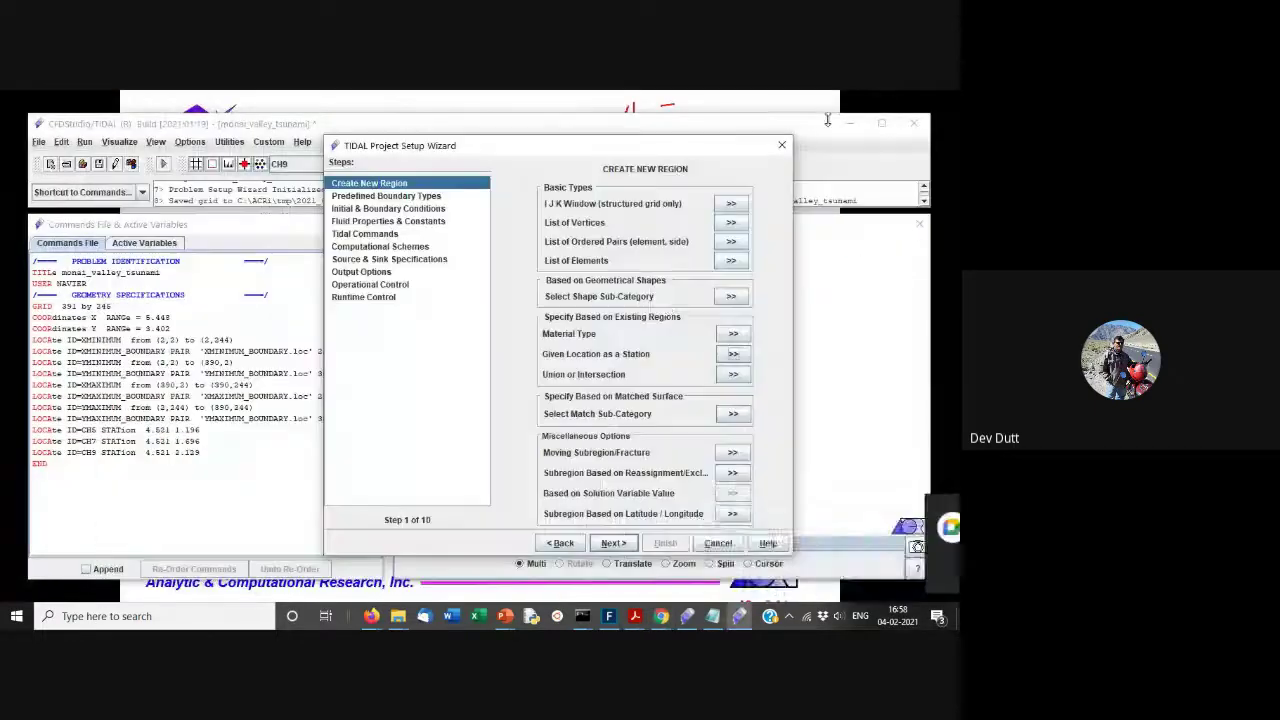